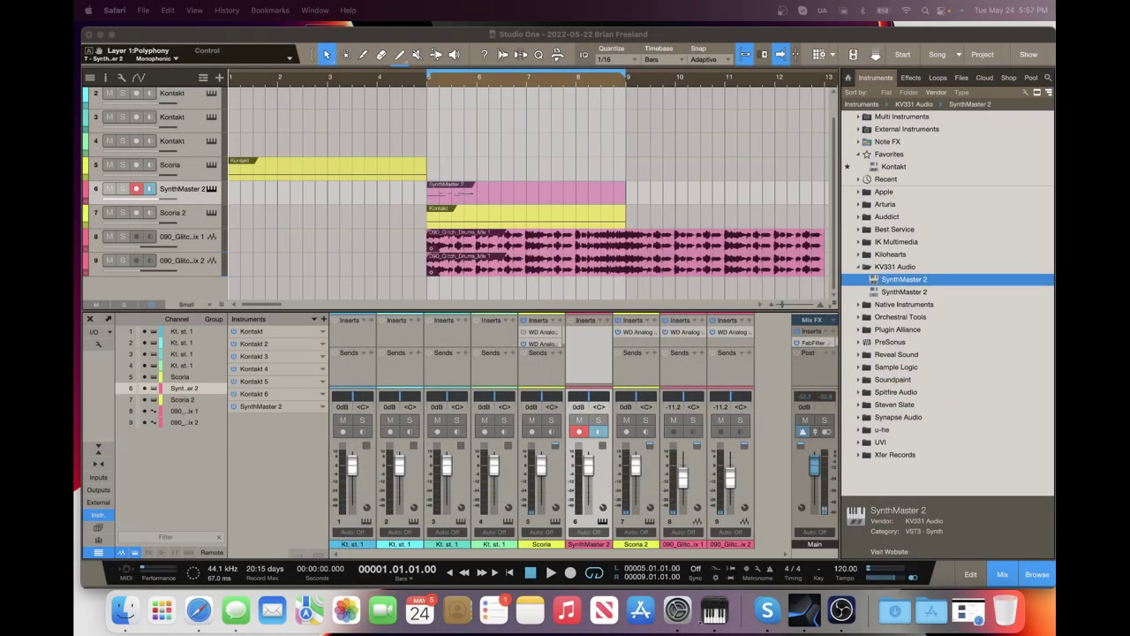
# - Open the Scoria channel's Analog Creator 1V73 insert and move its editor window left
pyautogui.click(537, 344)
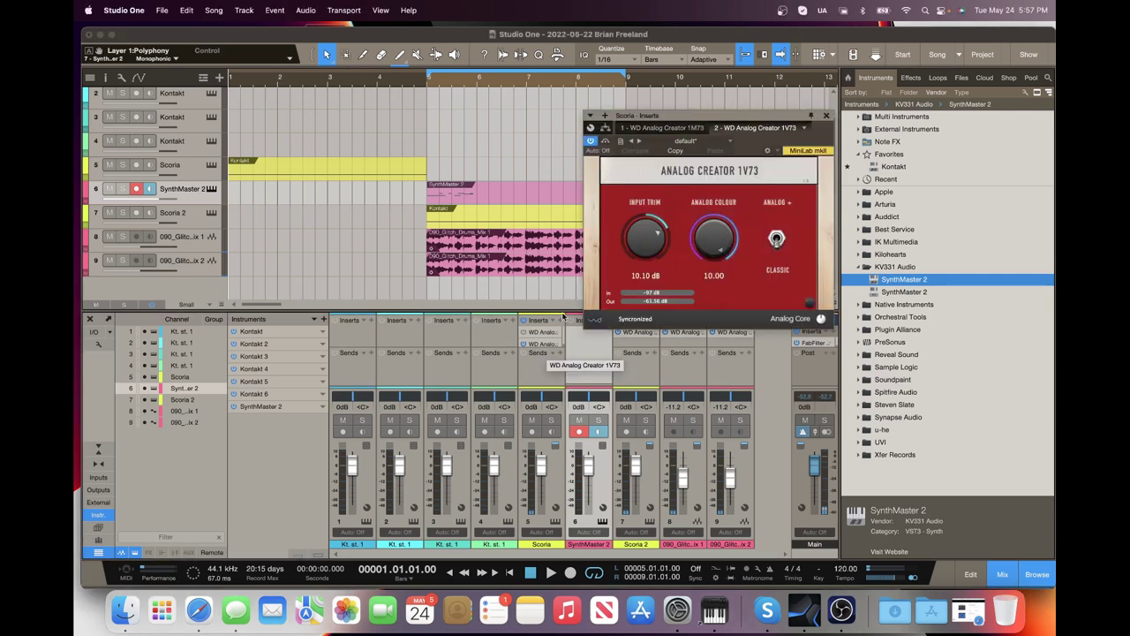
pyautogui.moveTo(736, 118); pyautogui.dragTo(609, 115)
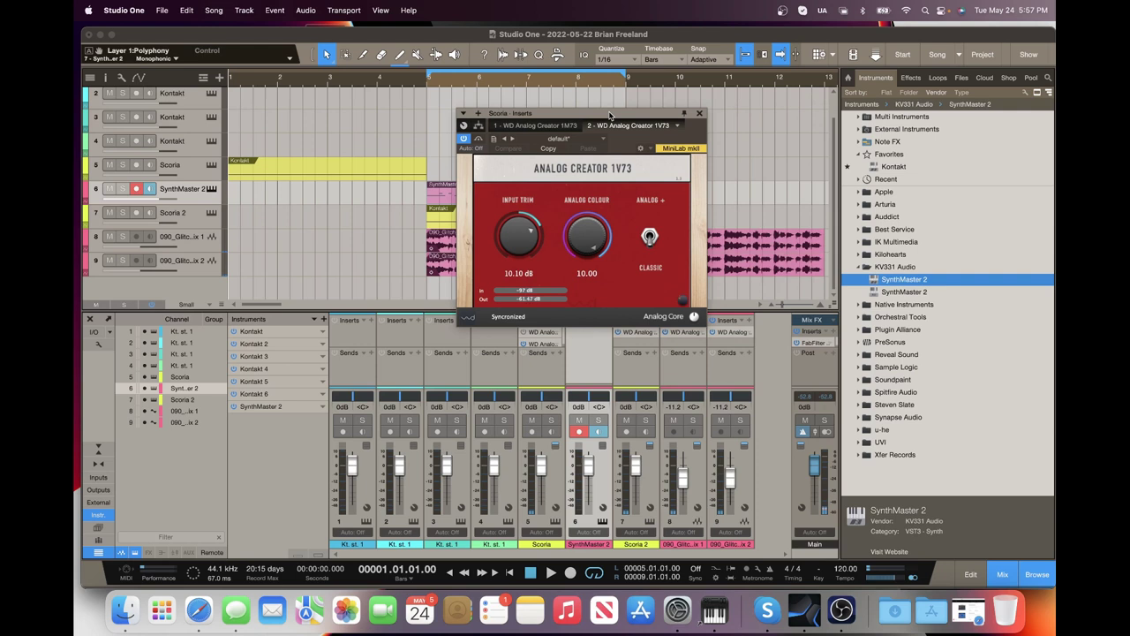
# - Browse the WAVDSP Analog Creator Series plugins on wavdsp.com, including the 5A12c and 1M73
pyautogui.click(198, 609)
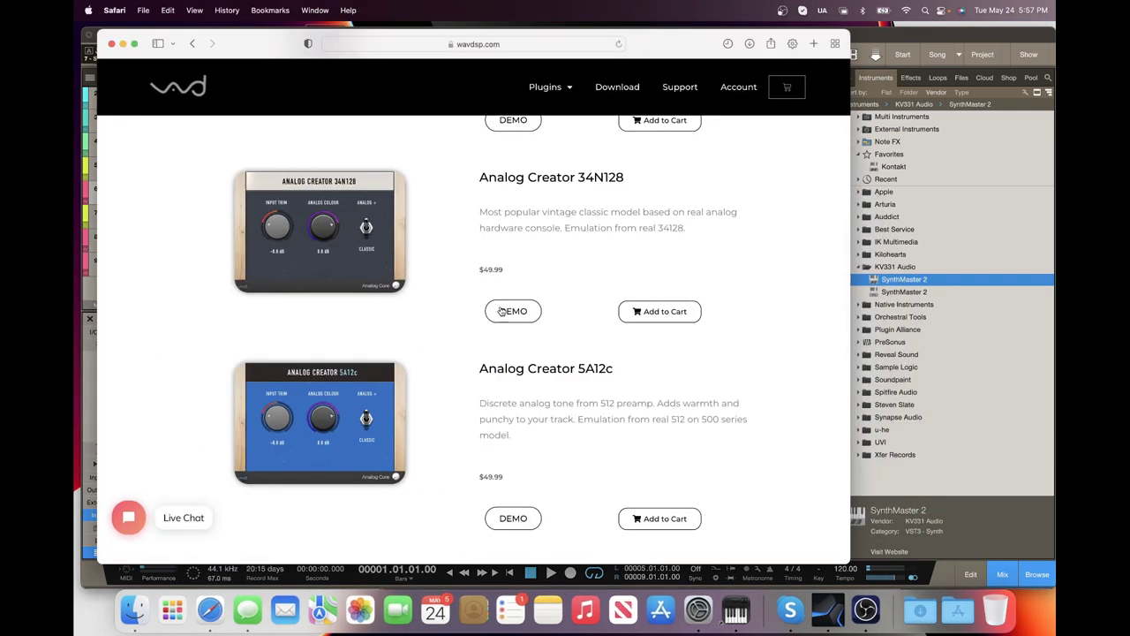
pyautogui.scroll(5, 673, 266)
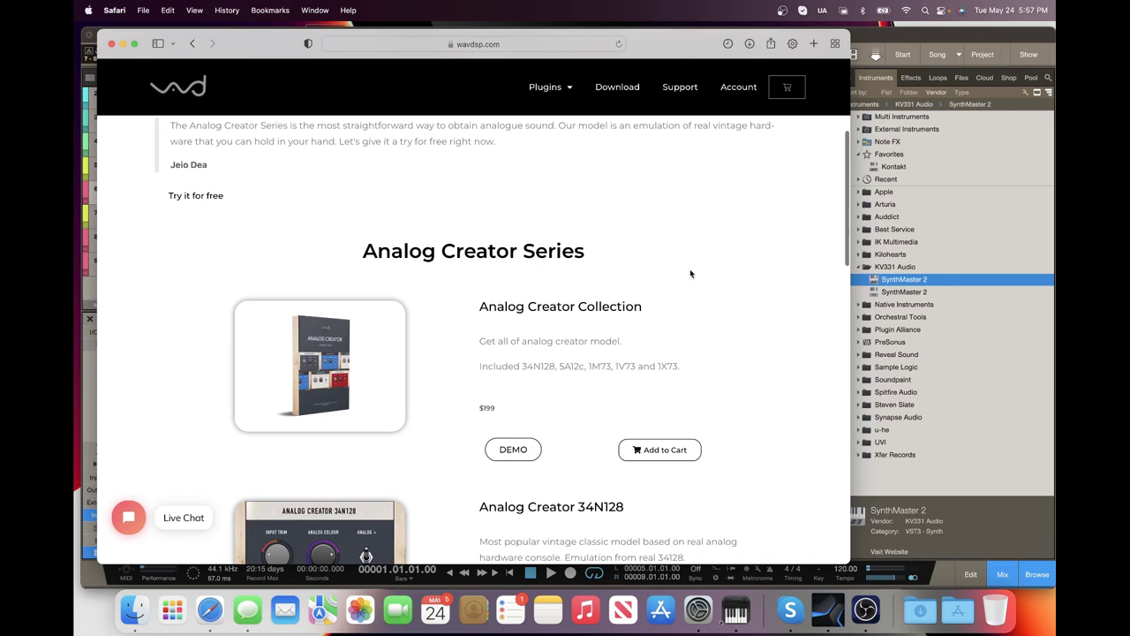
pyautogui.scroll(-2, 692, 273)
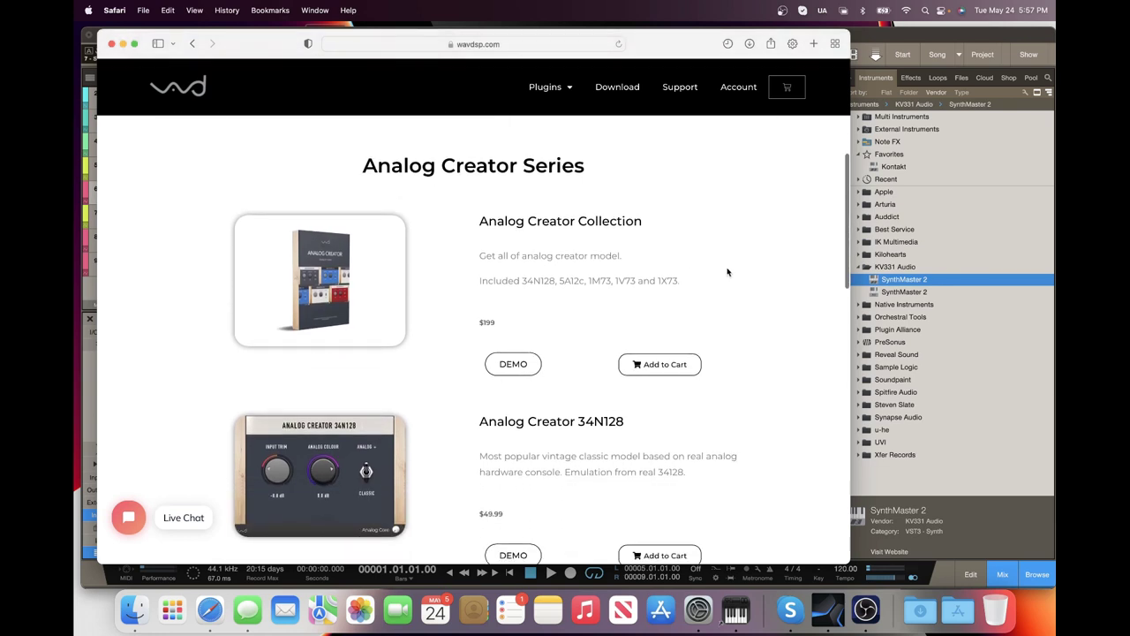
pyautogui.scroll(-5, 733, 272)
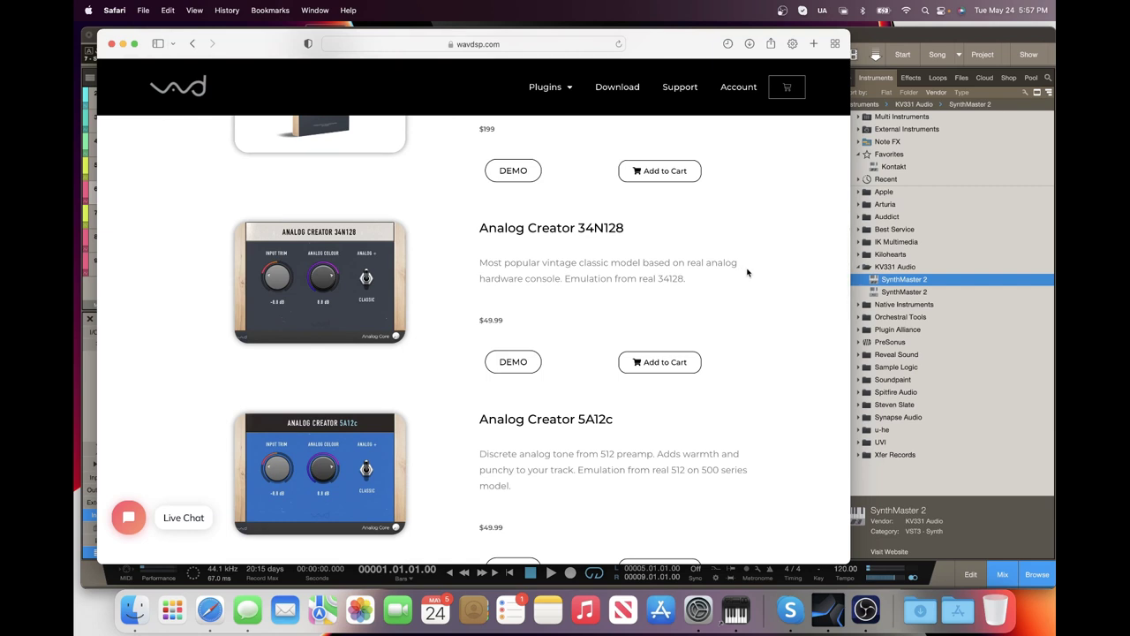
pyautogui.scroll(-3, 748, 275)
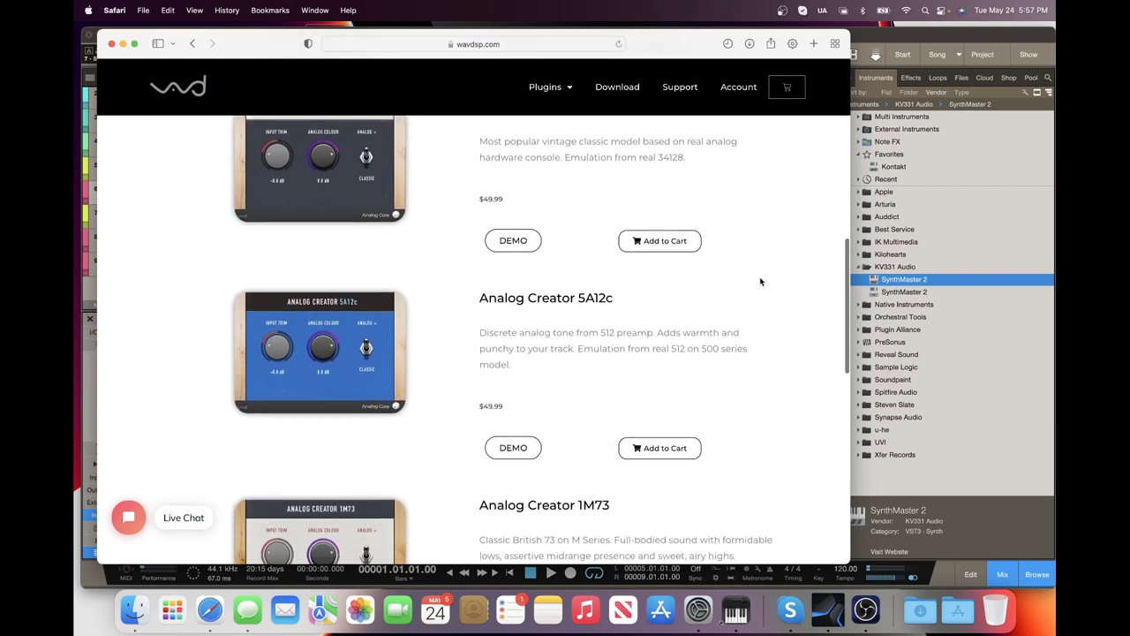
pyautogui.scroll(-6, 762, 282)
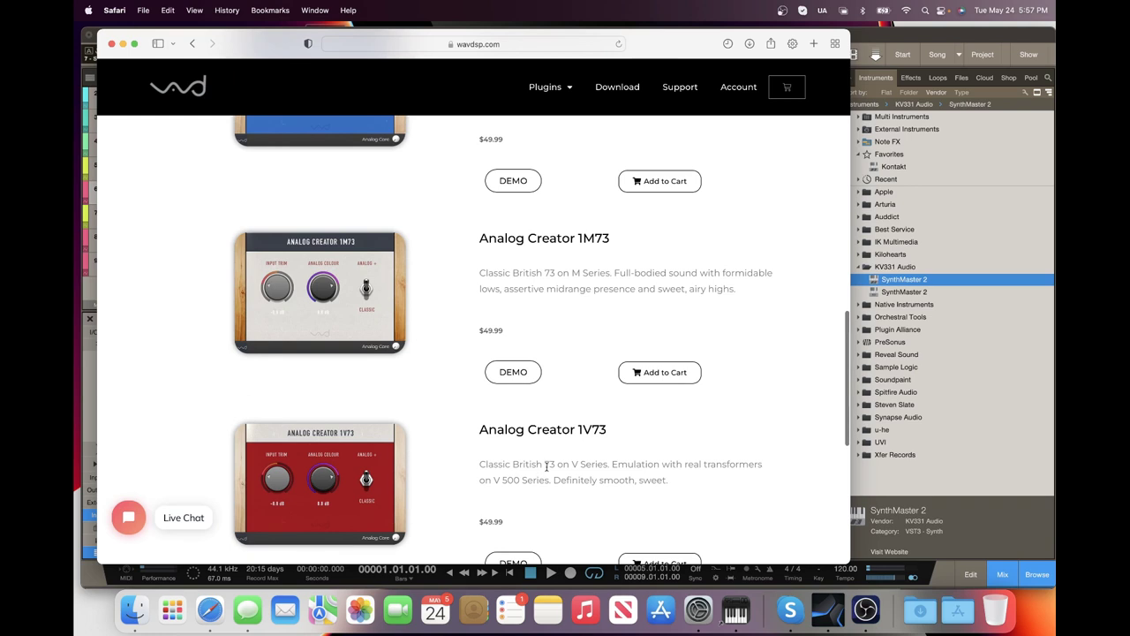
pyautogui.scroll(5, 547, 465)
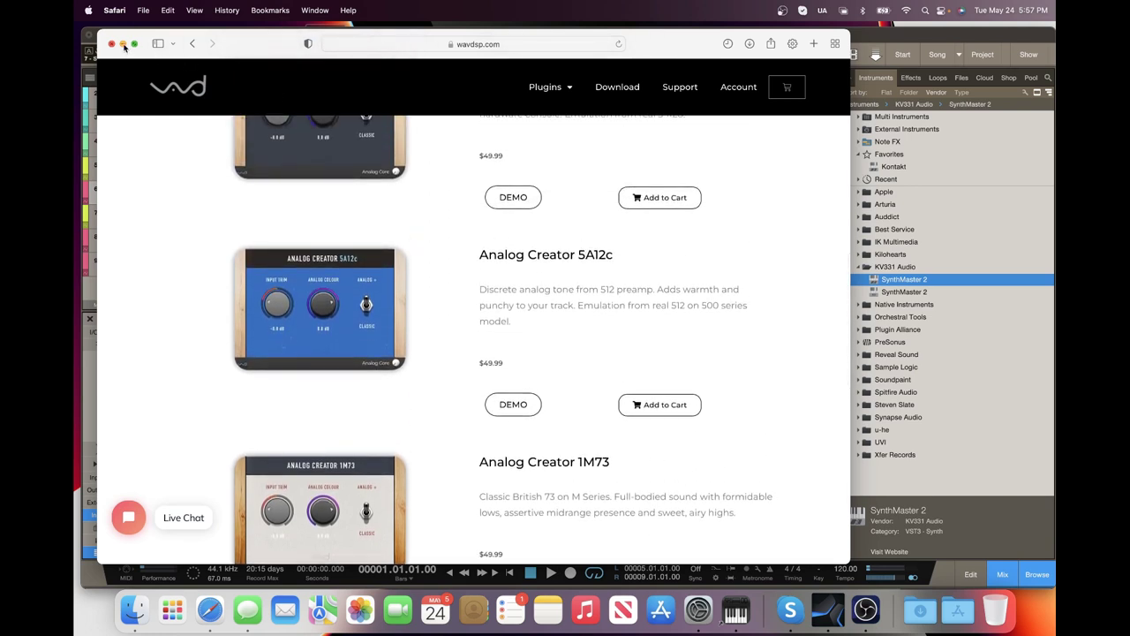
# - Return to Studio One, close the 1V73 editor, and reopen Scoria's second Analog Creator insert
pyautogui.click(123, 44)
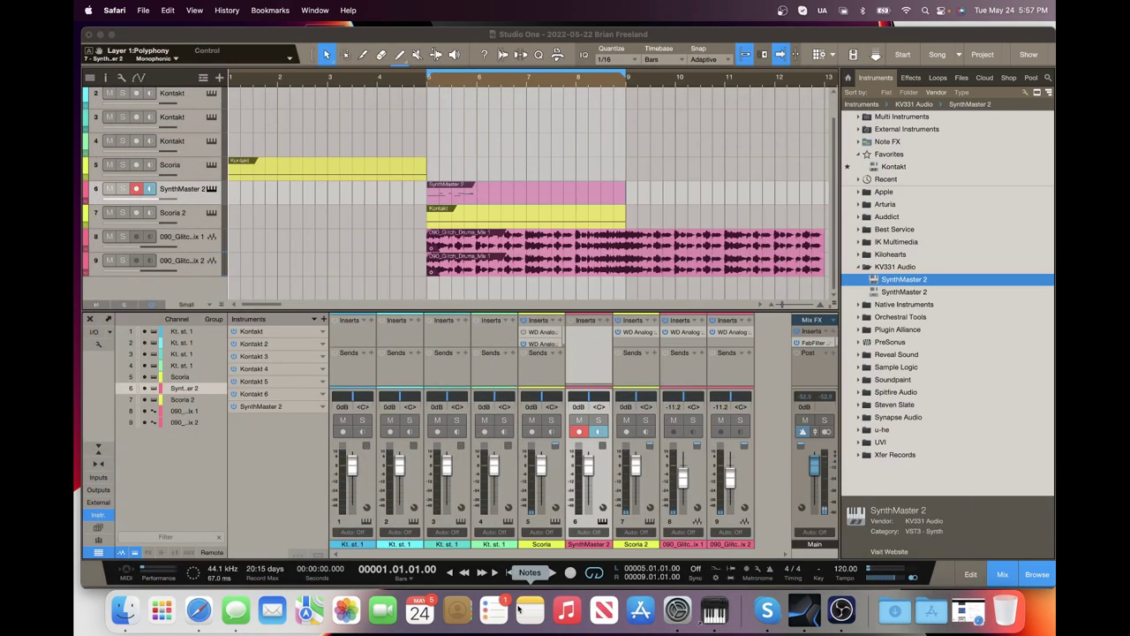
pyautogui.click(509, 575)
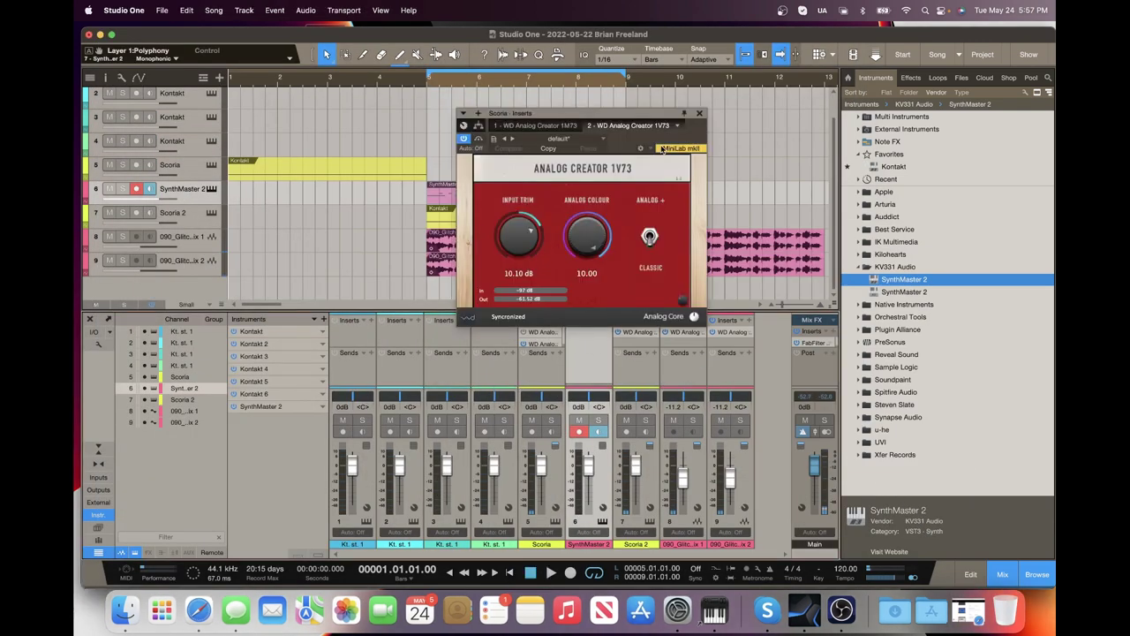
pyautogui.click(698, 115)
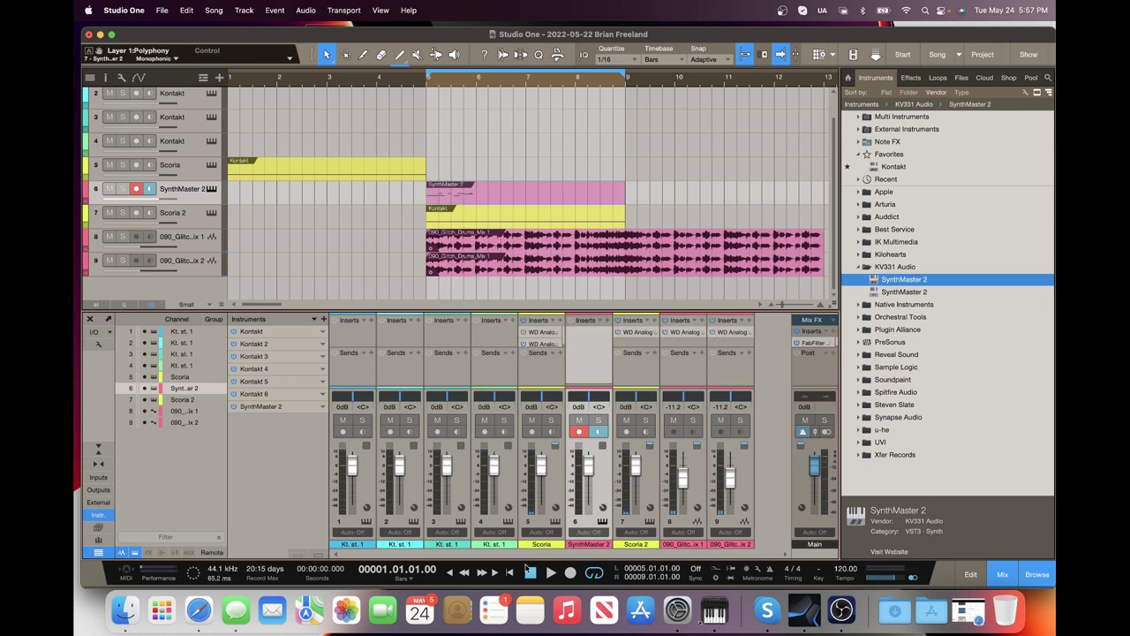
pyautogui.click(188, 164)
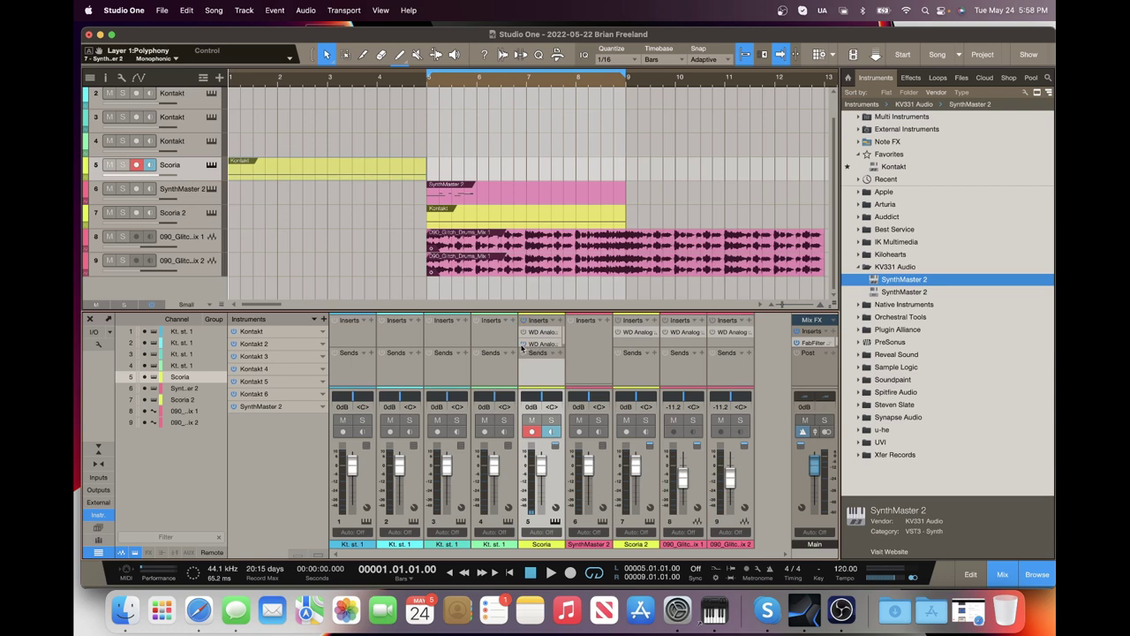
pyautogui.click(537, 343)
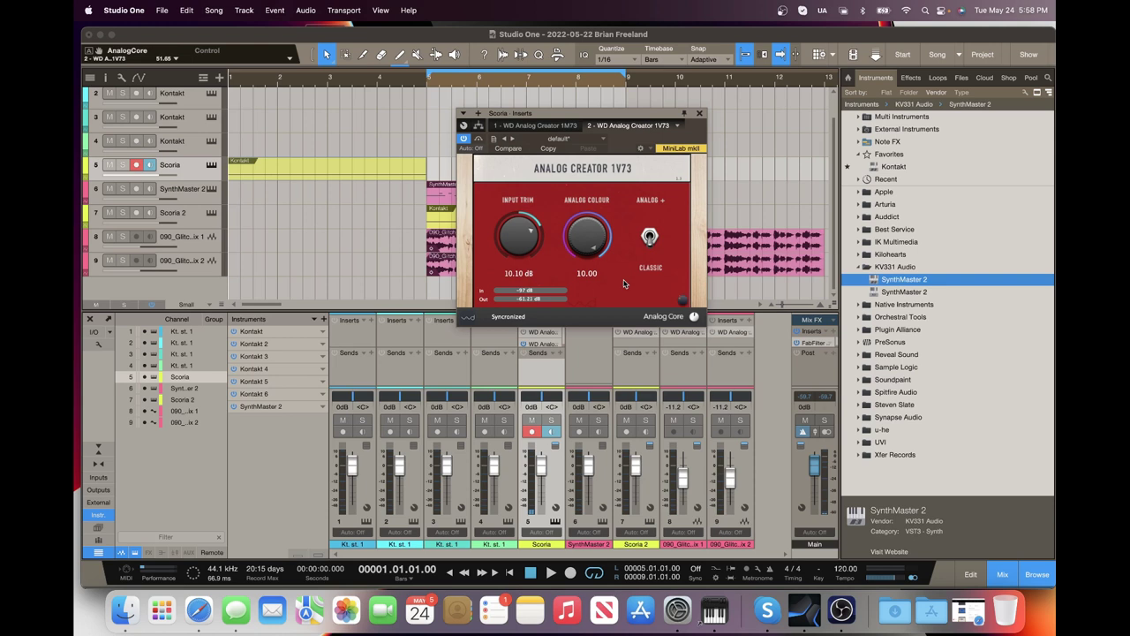
# - Set the loop to bars 1–5 and audition the Scoria part through the 1V73 saturation
pyautogui.click(522, 350)
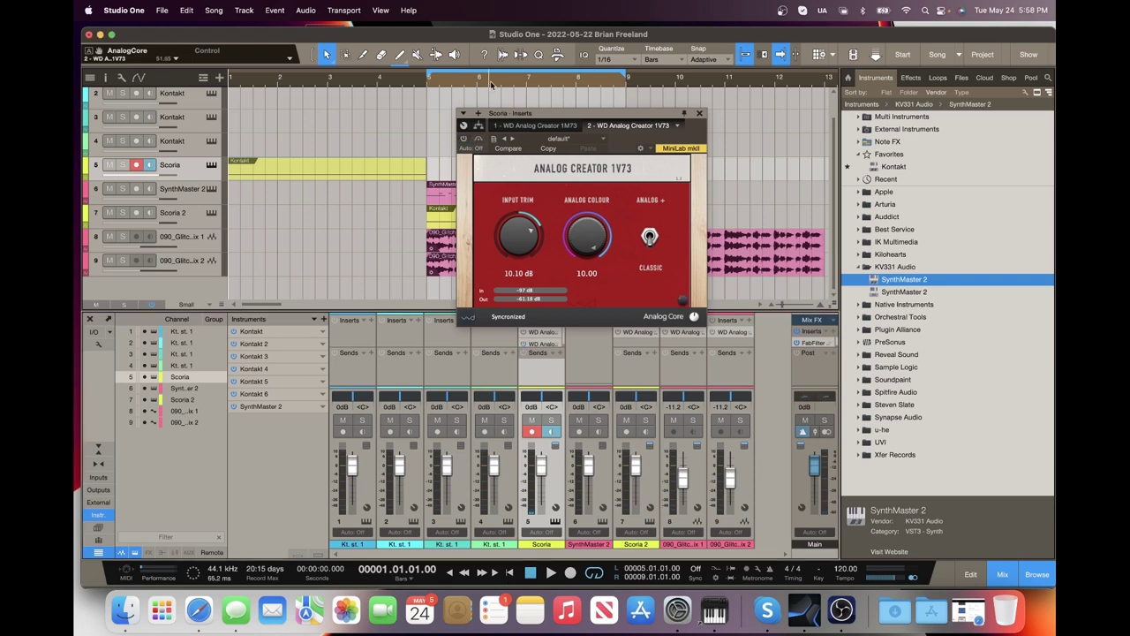
pyautogui.moveTo(497, 81); pyautogui.dragTo(267, 83)
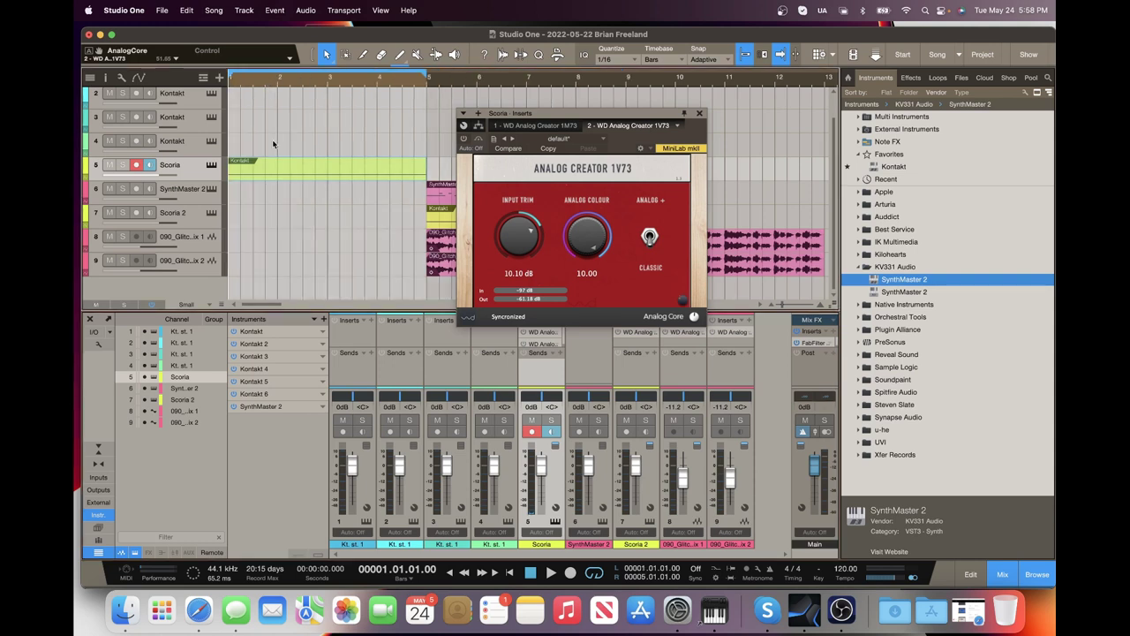
pyautogui.moveTo(620, 114); pyautogui.dragTo(707, 102)
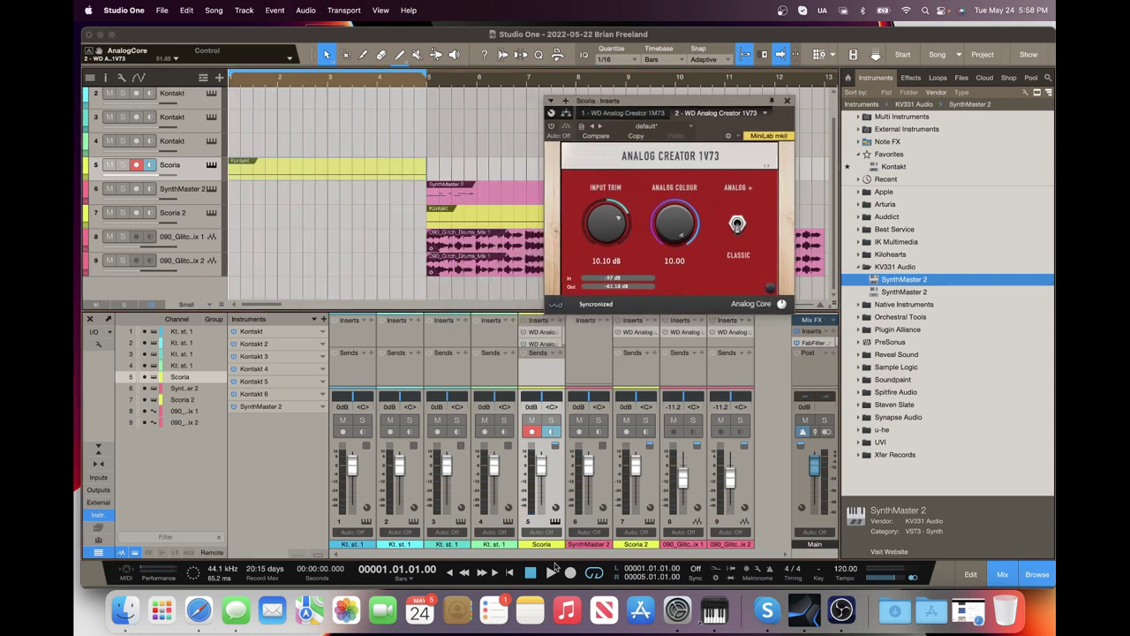
pyautogui.click(552, 573)
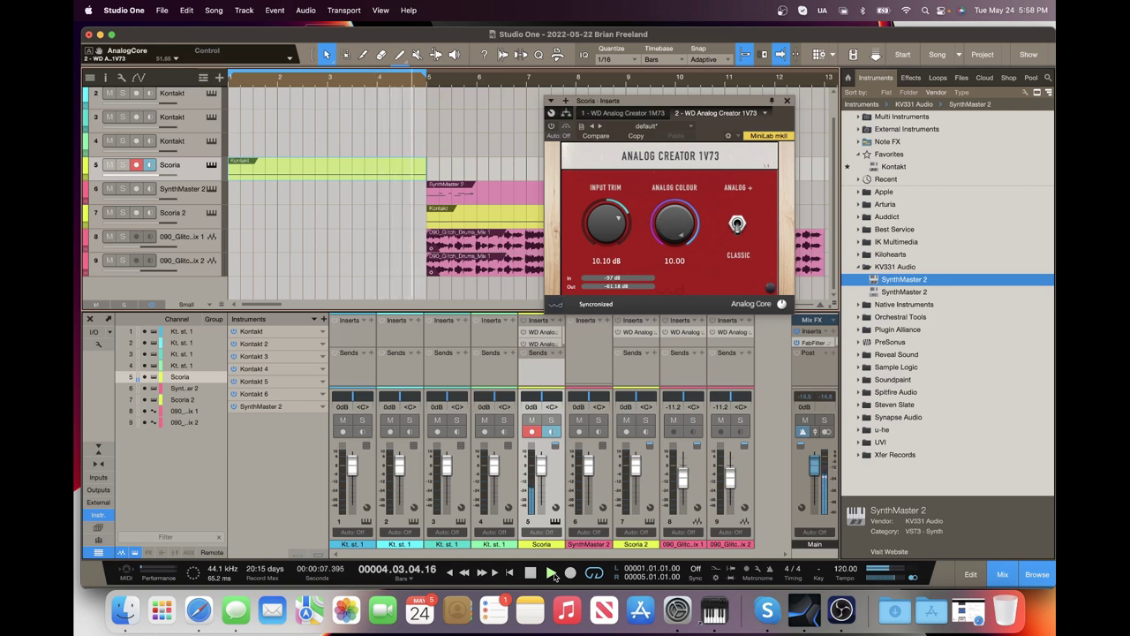
pyautogui.click(530, 573)
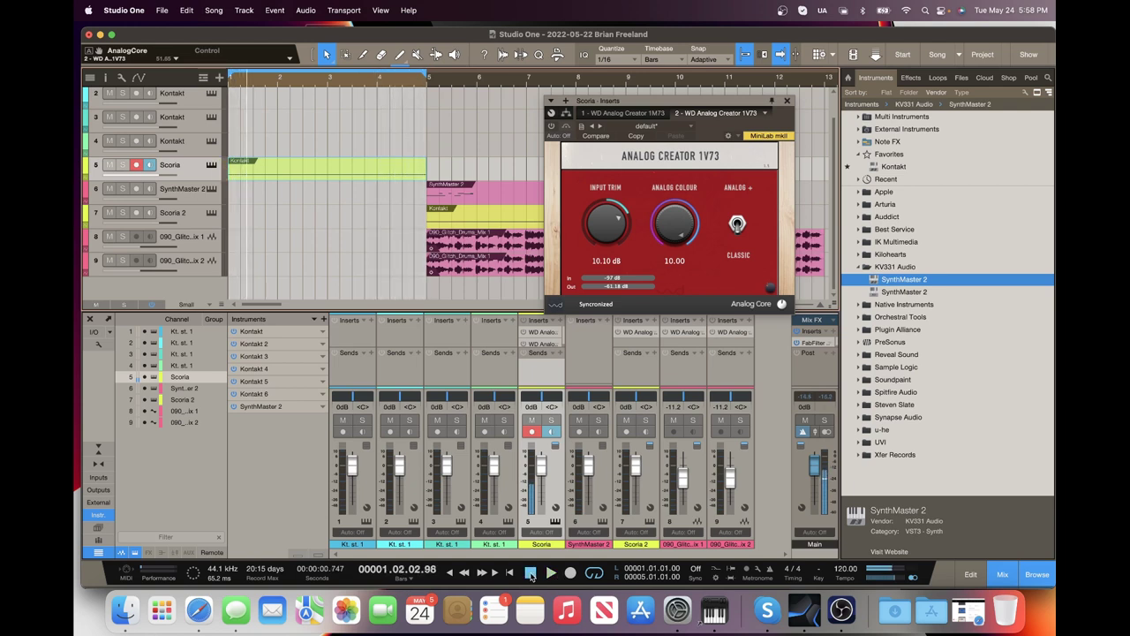
# - Play from the start and lower the Scoria 1M73's Output Gain to about −16 dB
pyautogui.click(538, 333)
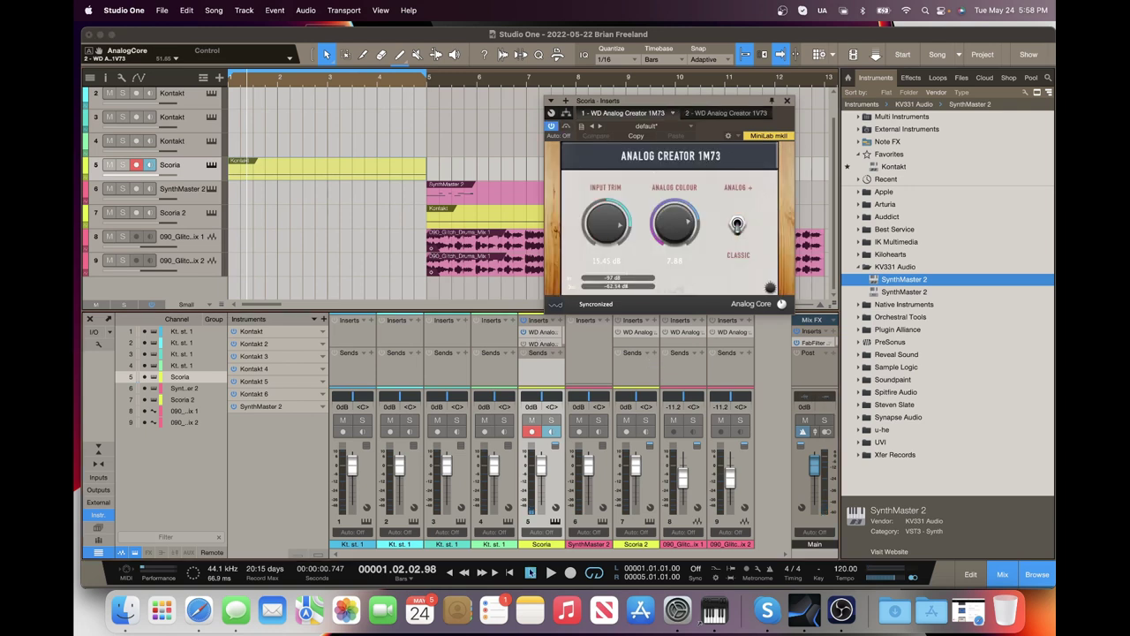
pyautogui.click(509, 574)
pyautogui.click(549, 573)
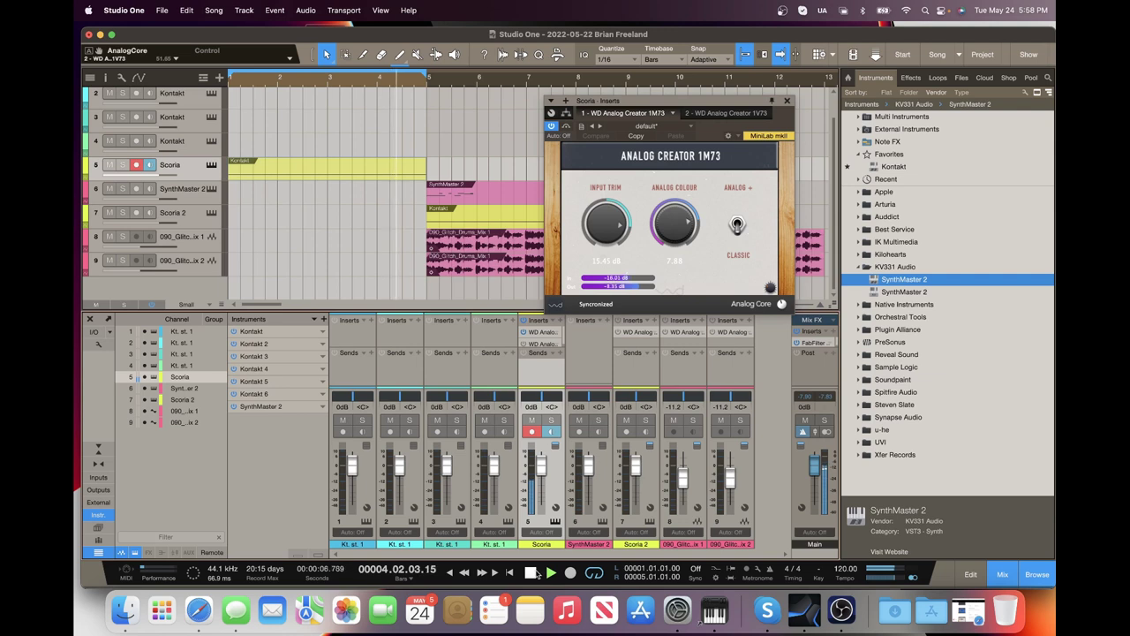
pyautogui.click(770, 287)
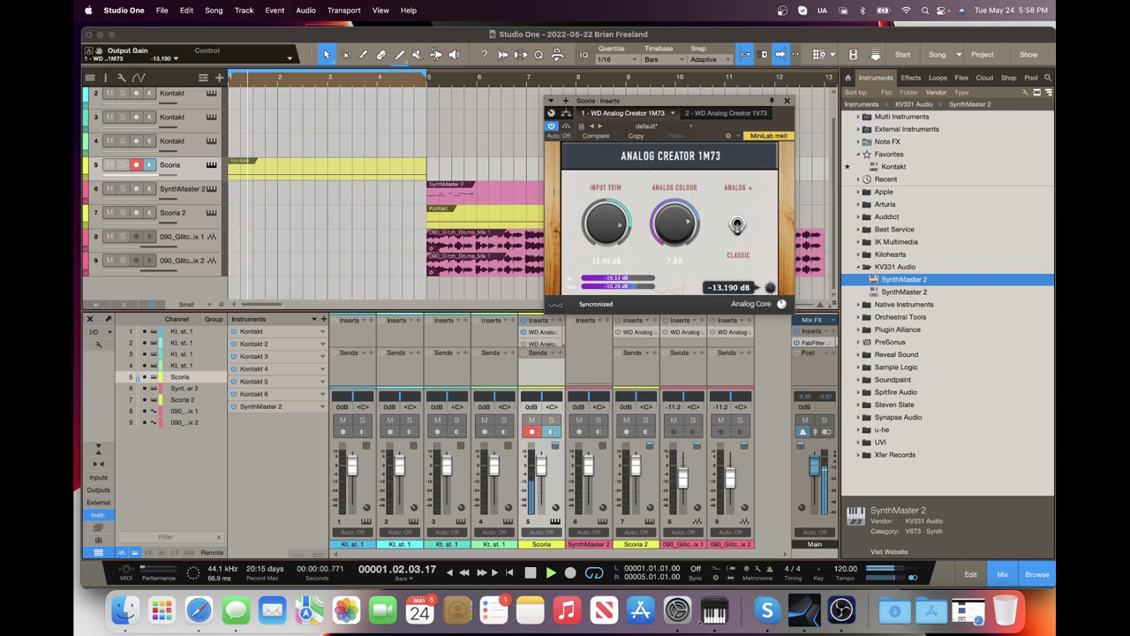
pyautogui.moveTo(771, 287); pyautogui.dragTo(770, 288)
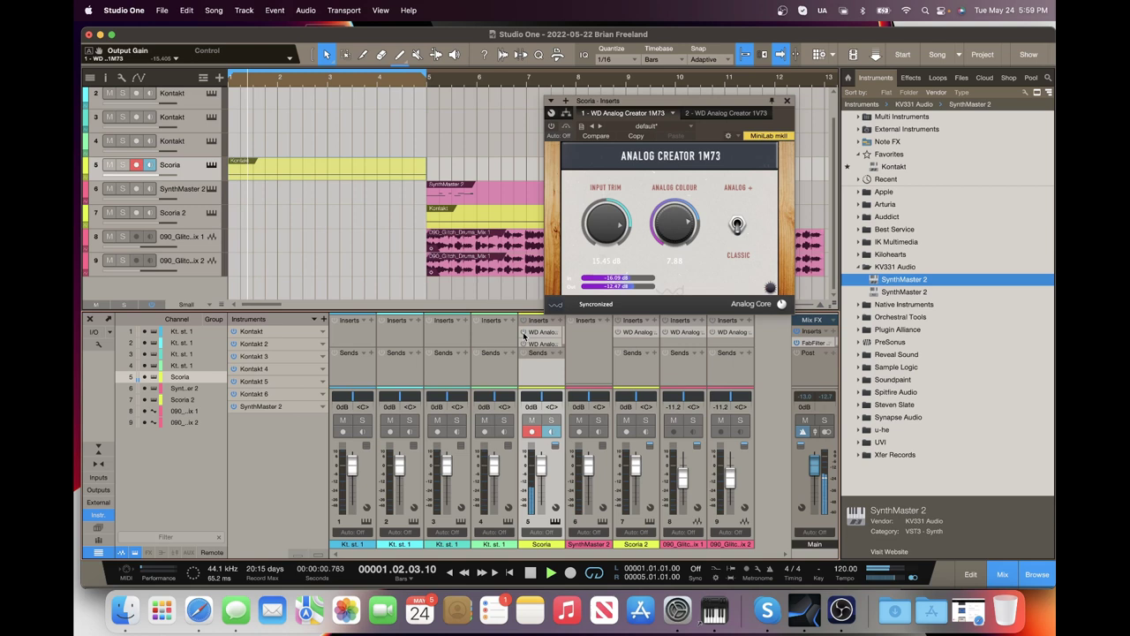
pyautogui.moveTo(771, 288); pyautogui.dragTo(770, 290)
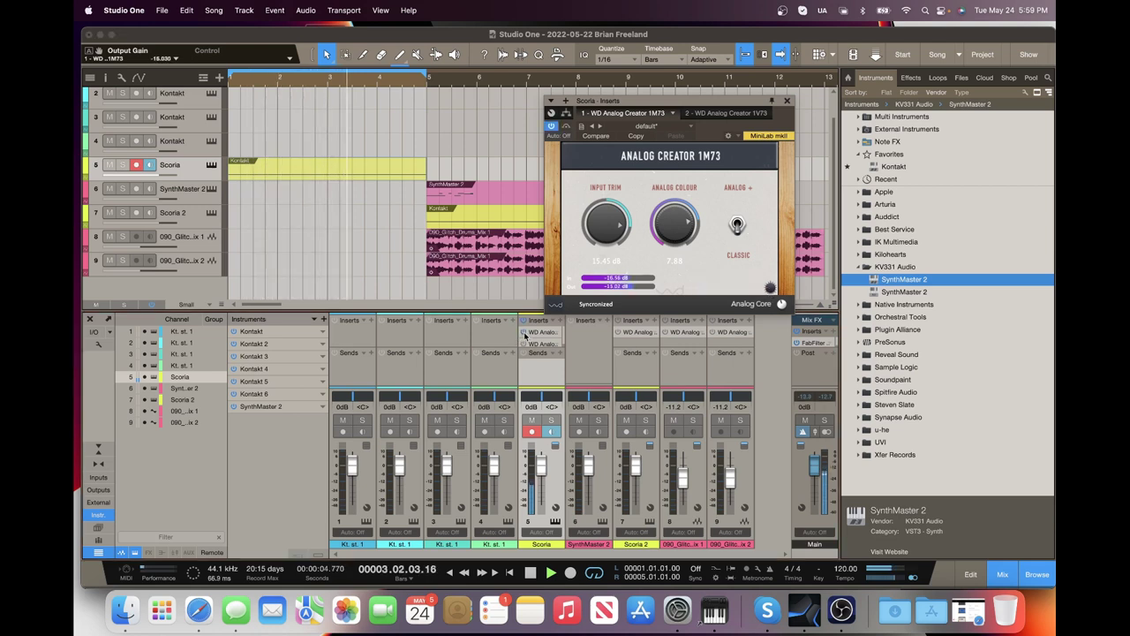
pyautogui.click(524, 336)
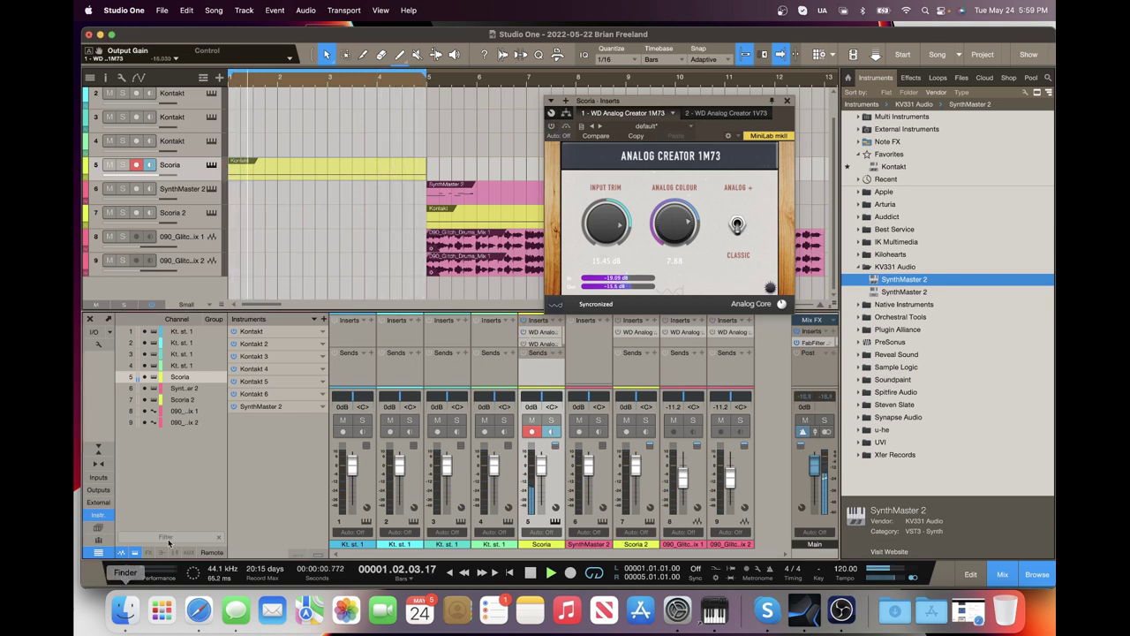
# - Restore the full Studio One window via App Exposé and bring back the Scoria 1M73 editor
pyautogui.moveTo(74, 632)
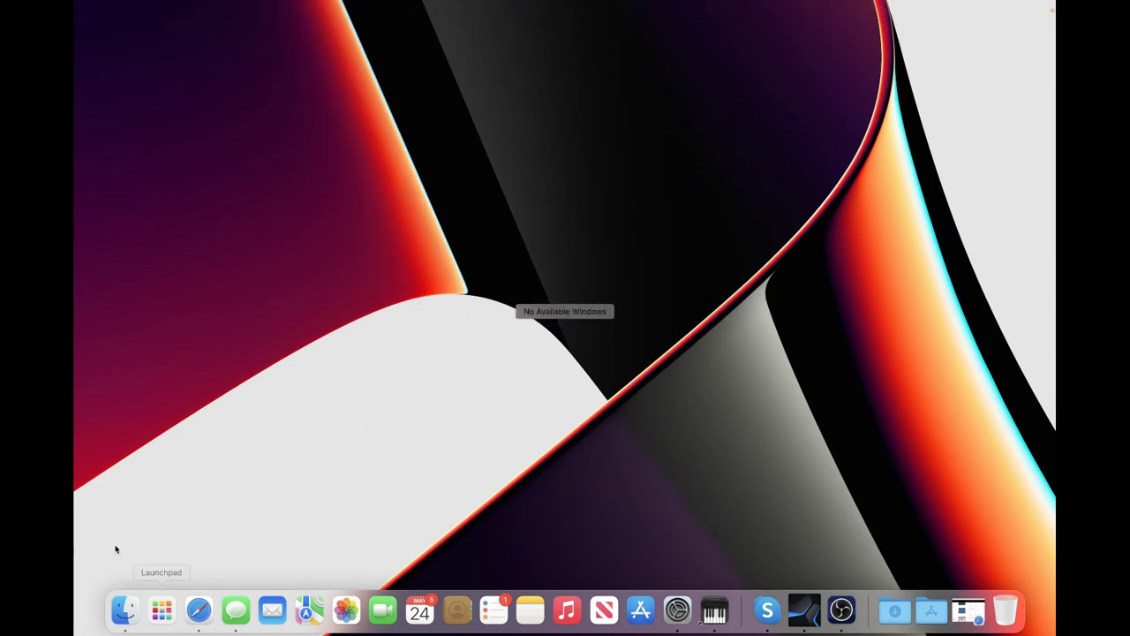
pyautogui.click(804, 609)
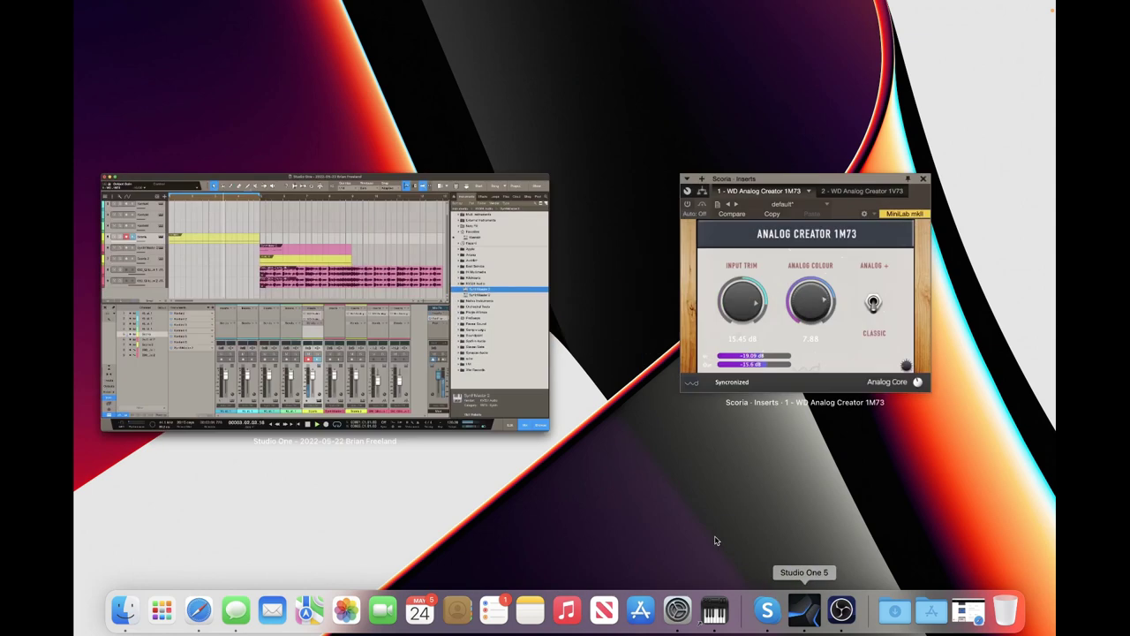
pyautogui.click(423, 398)
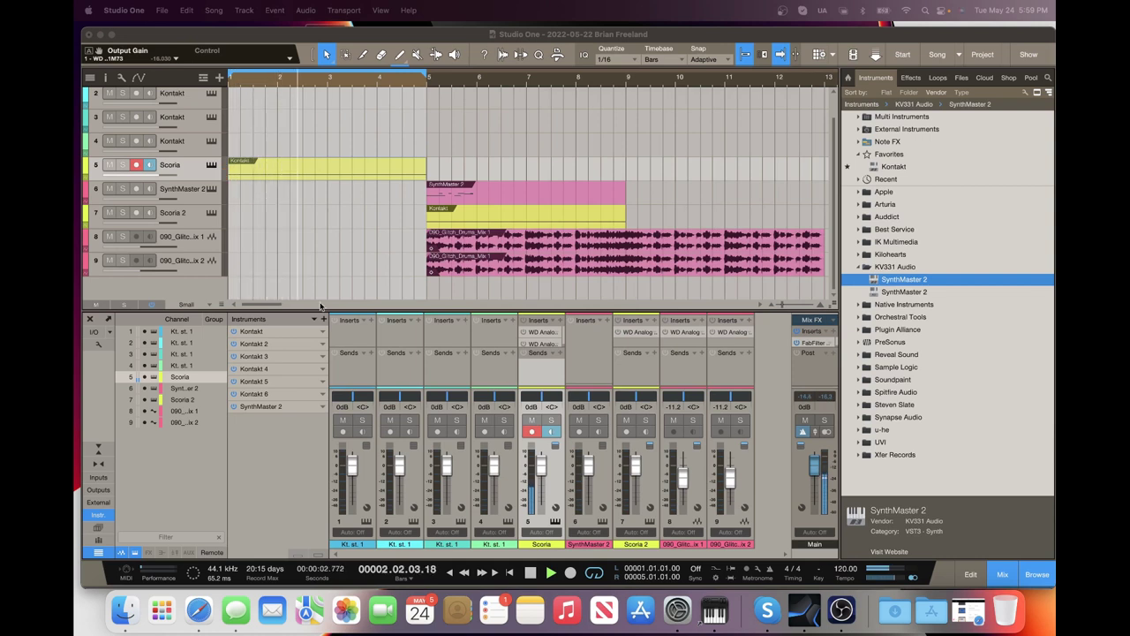
pyautogui.click(275, 307)
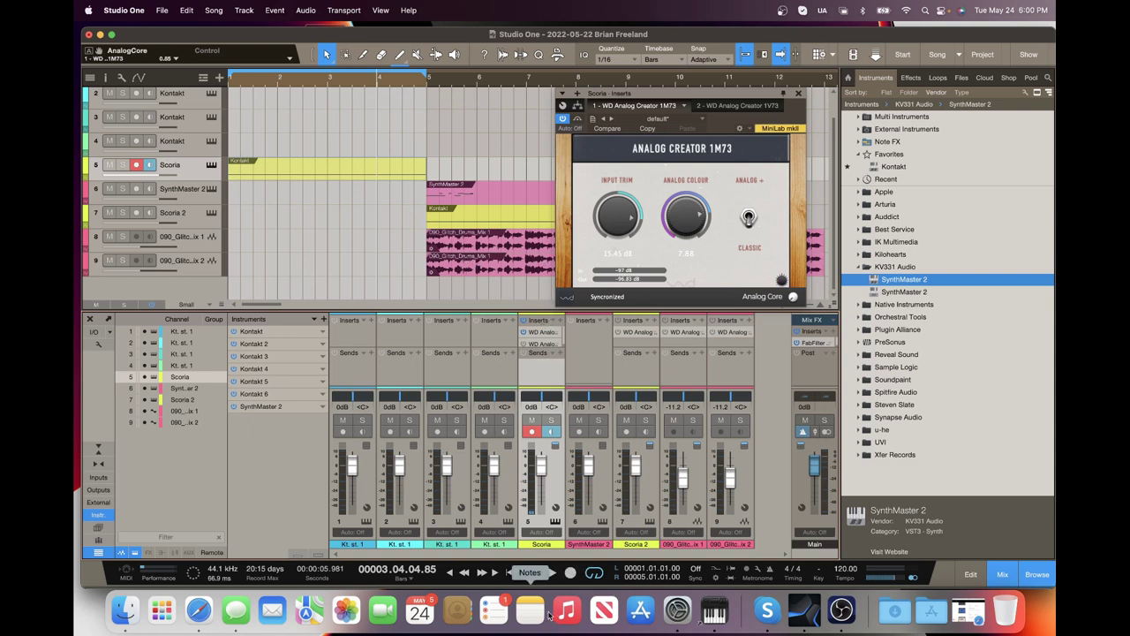
# - Play from the top, set the 1M73 Analog Colour to 10.00, and switch its analog mode
pyautogui.click(530, 572)
pyautogui.click(550, 574)
pyautogui.moveTo(688, 220); pyautogui.dragTo(695, 227)
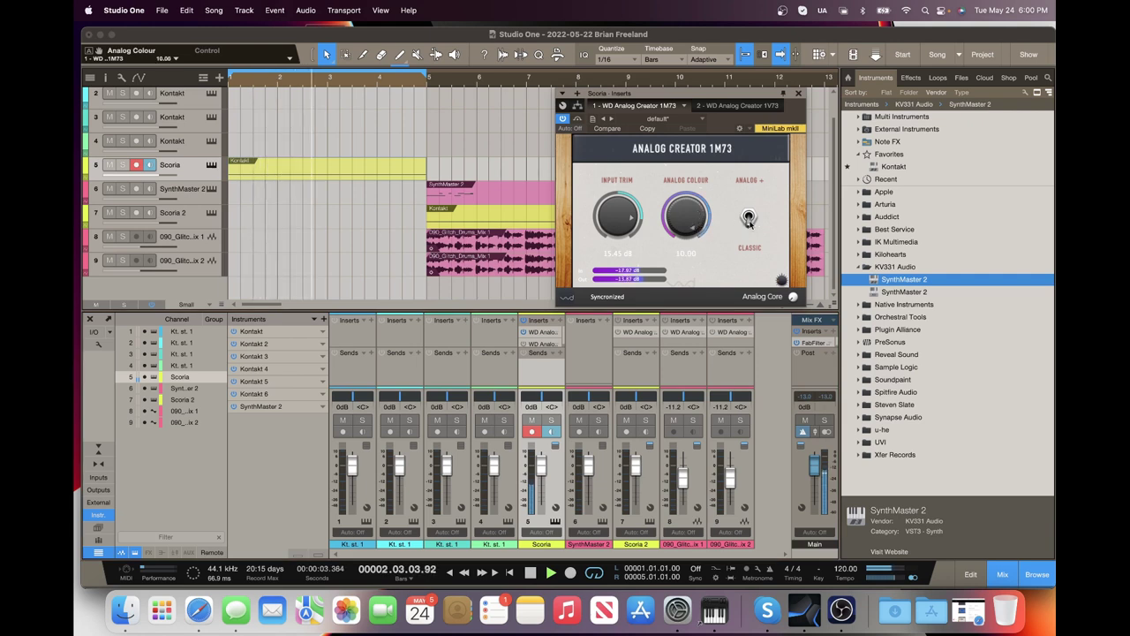
pyautogui.click(748, 219)
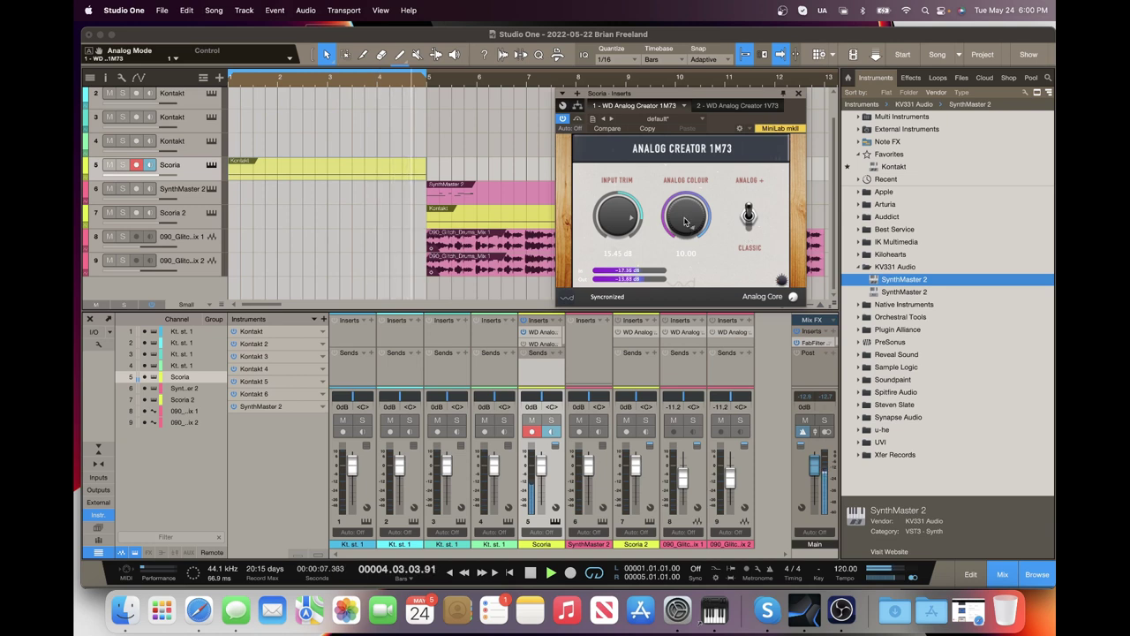
# - Compare Analog Colour at 1.00, reset it to 10.00, and stop playback
pyautogui.click(523, 336)
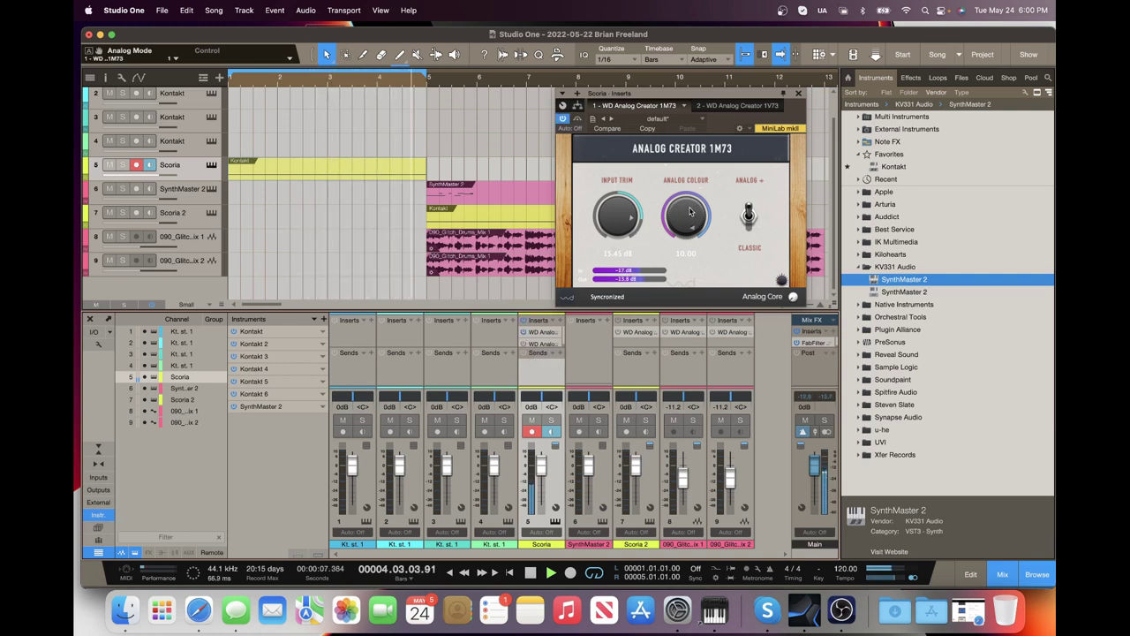
pyautogui.moveTo(690, 211); pyautogui.dragTo(691, 265)
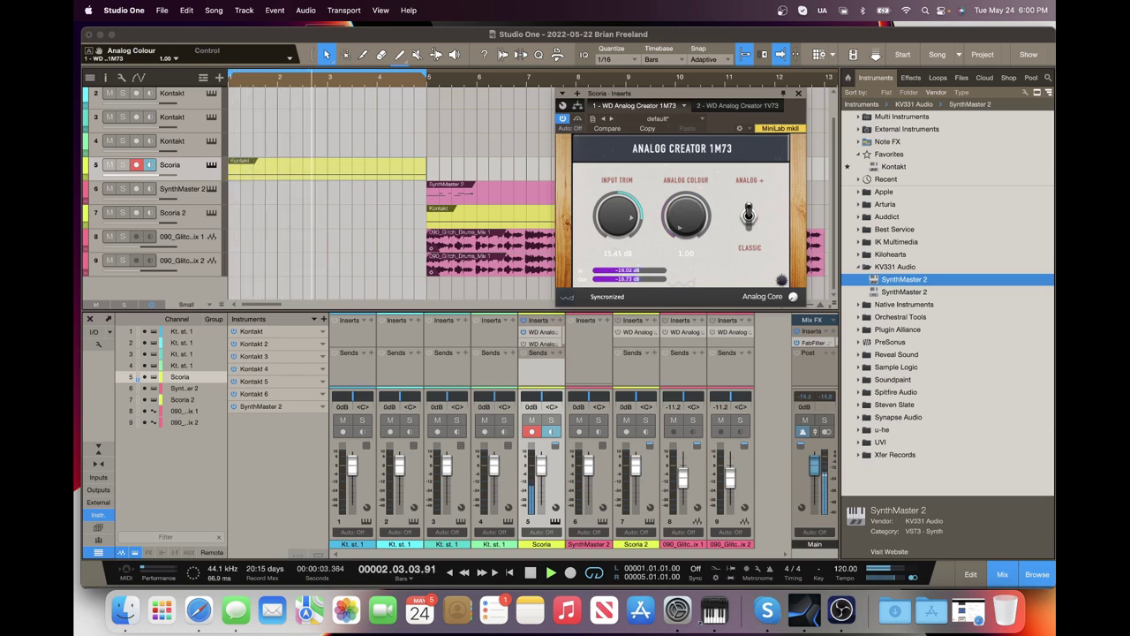
pyautogui.doubleClick(686, 215)
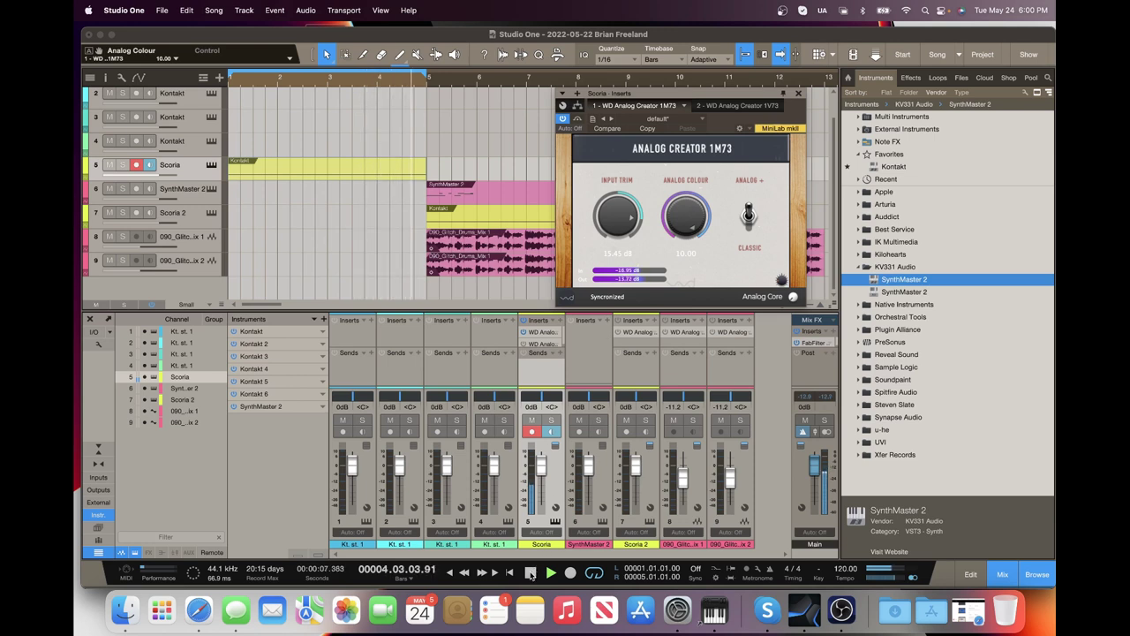
pyautogui.click(530, 574)
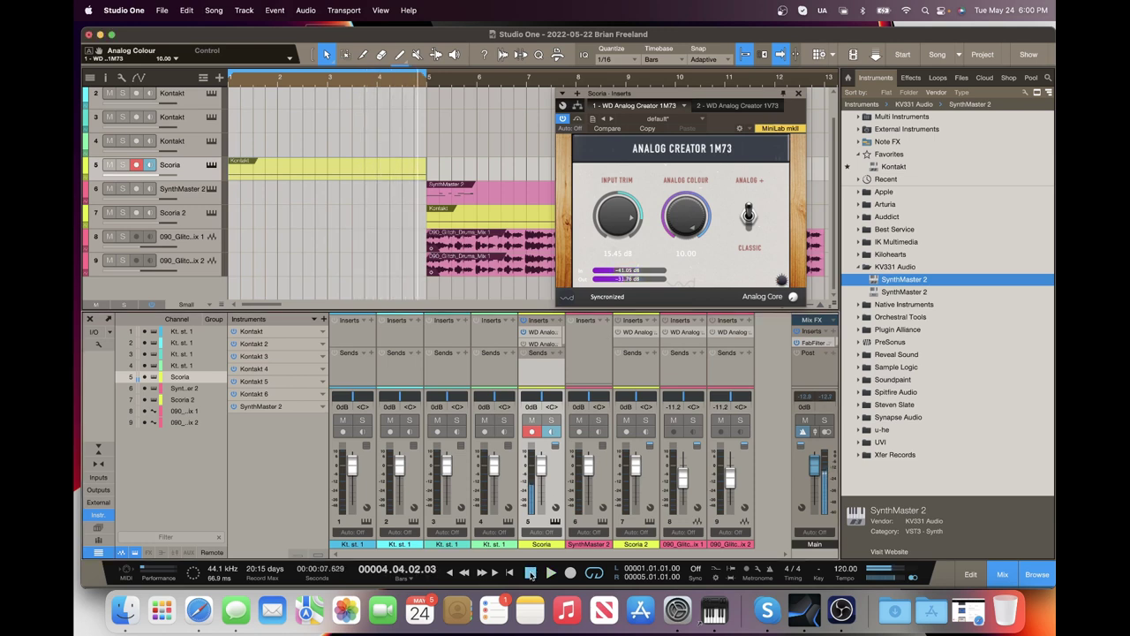
# - Audition Scoria's 1V73 insert from the song start, toggling Analog Core on and off to compare
pyautogui.click(536, 344)
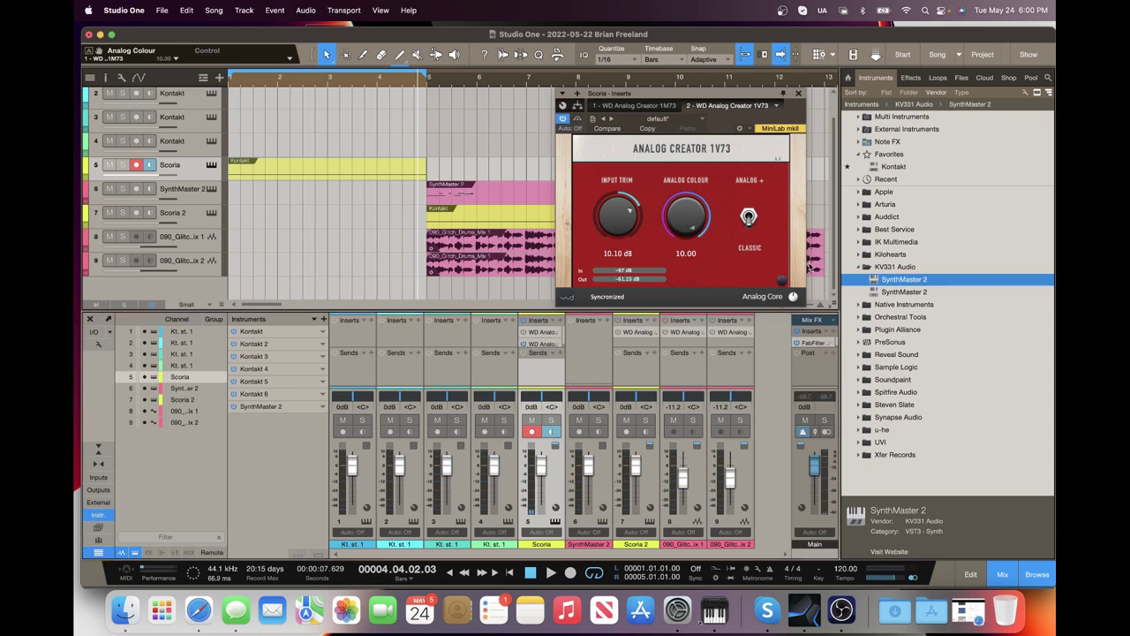
pyautogui.click(781, 280)
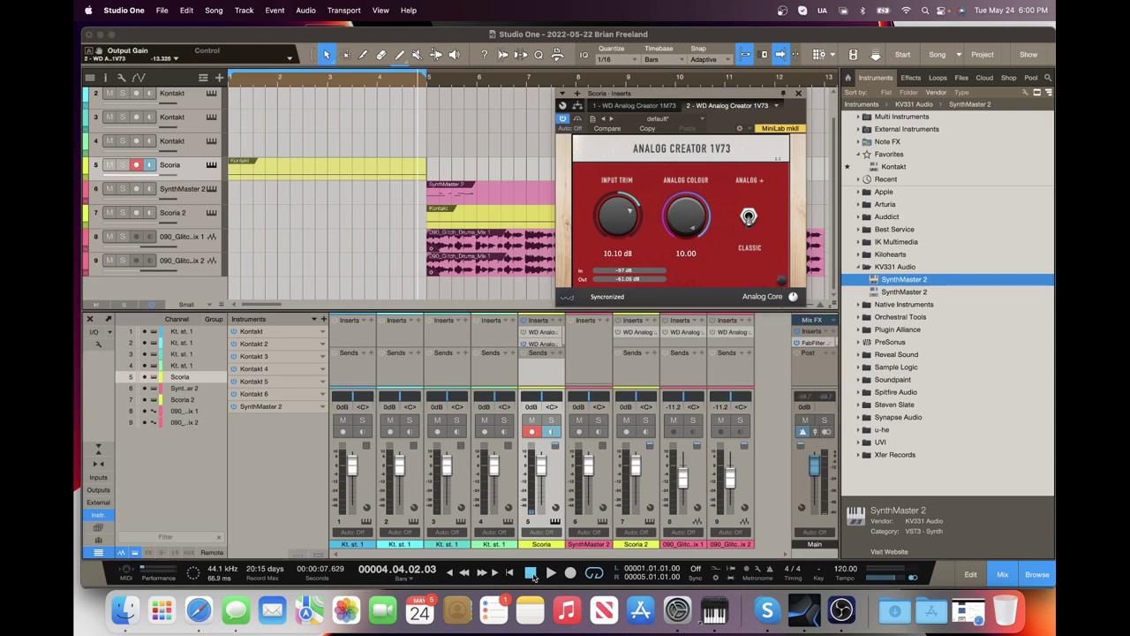
pyautogui.click(509, 572)
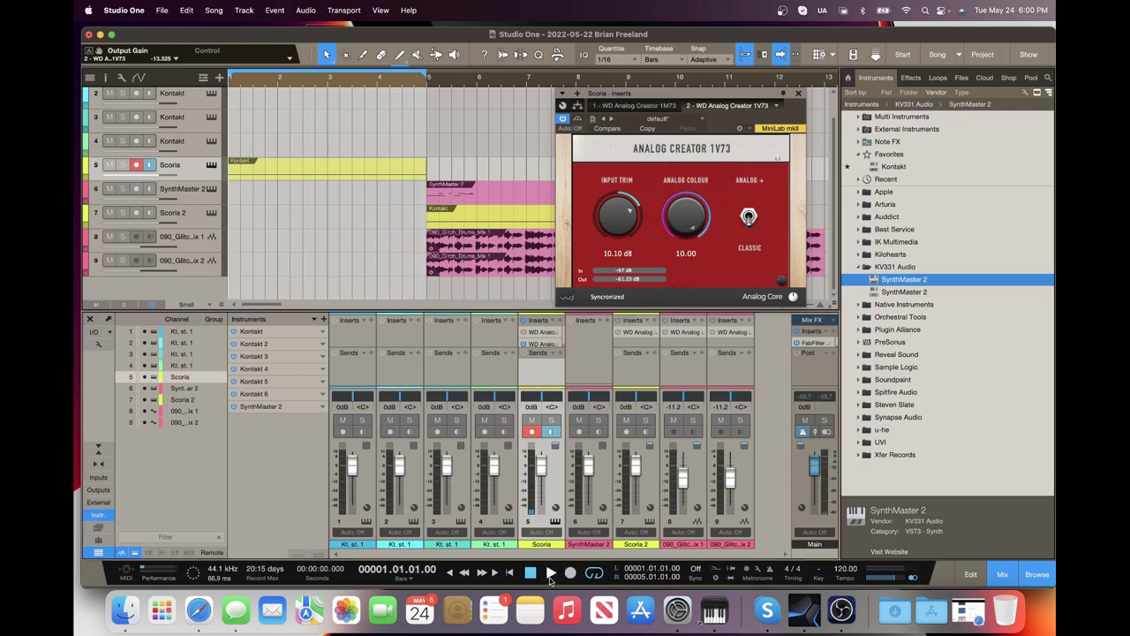
pyautogui.click(551, 574)
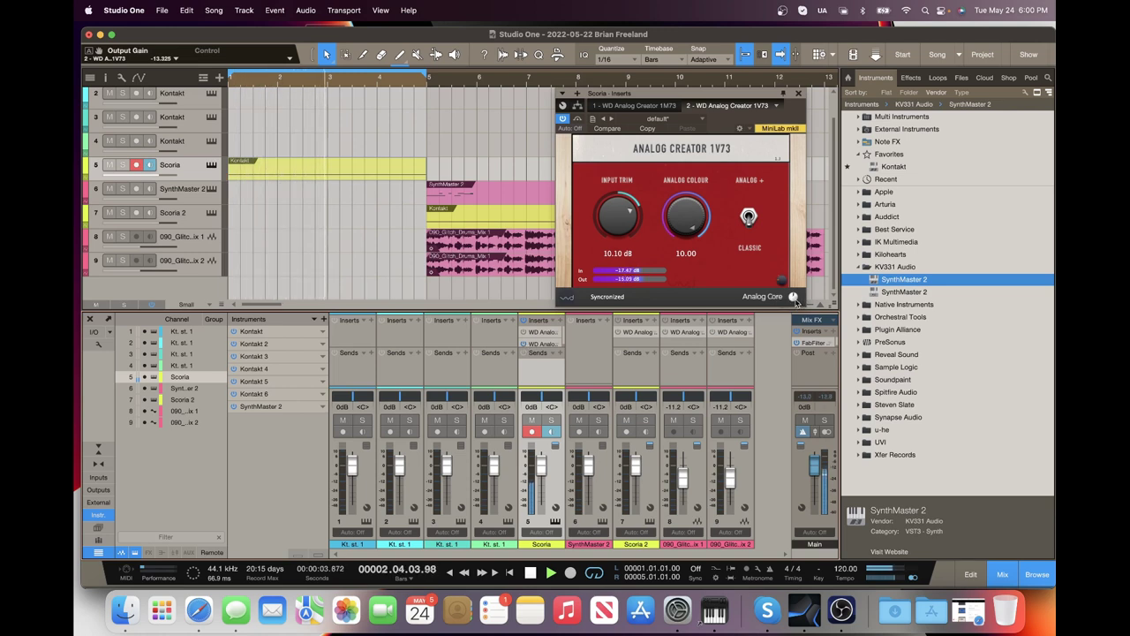
pyautogui.click(794, 296)
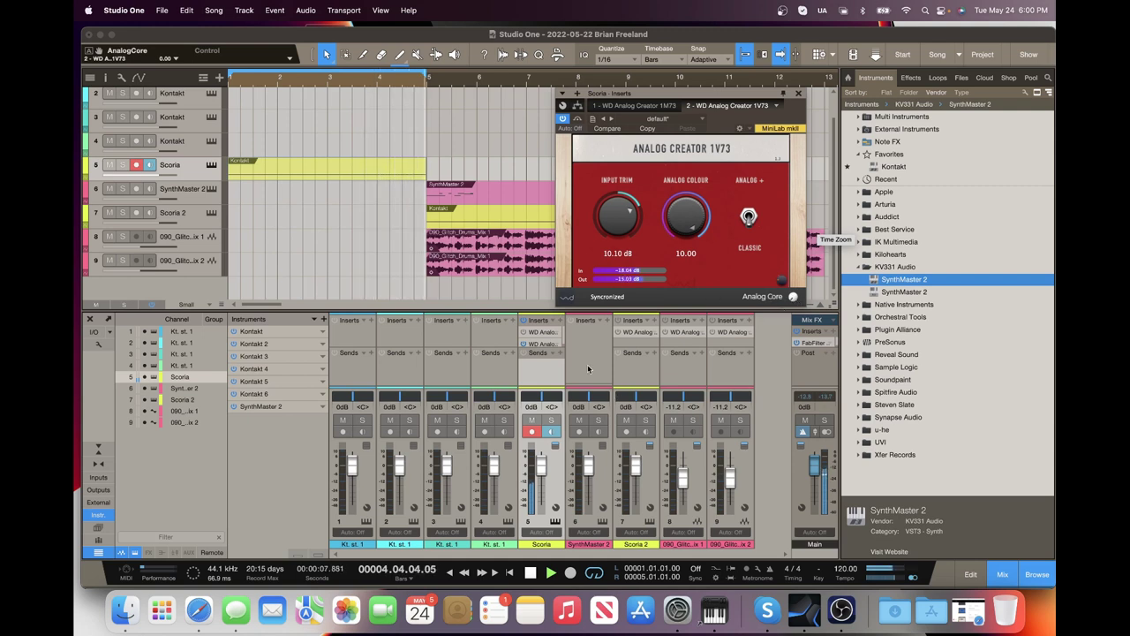
pyautogui.click(525, 347)
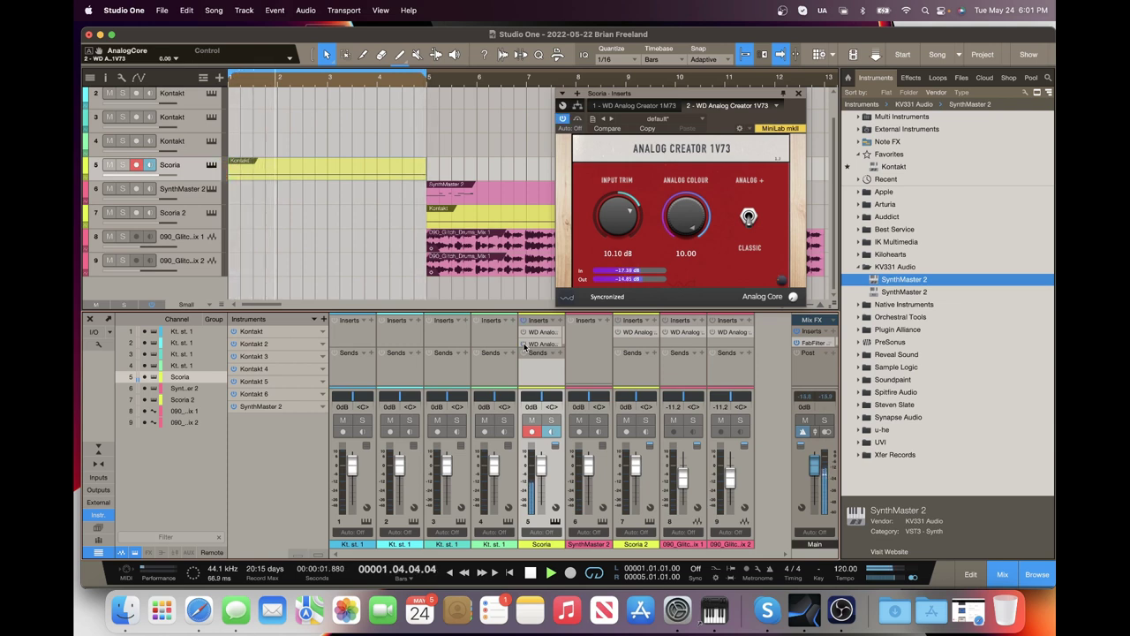
pyautogui.click(530, 573)
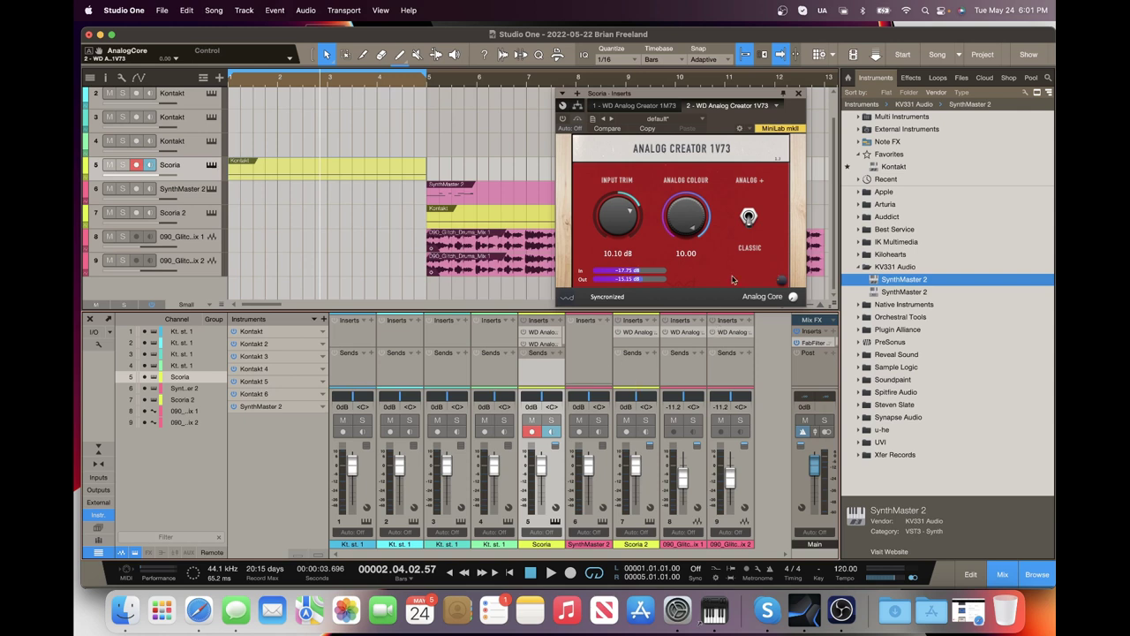
# - Close the plugin editor, solo 090_Glitch_Drums_Mix 1, and move the loop to bars 5–9
pyautogui.click(798, 94)
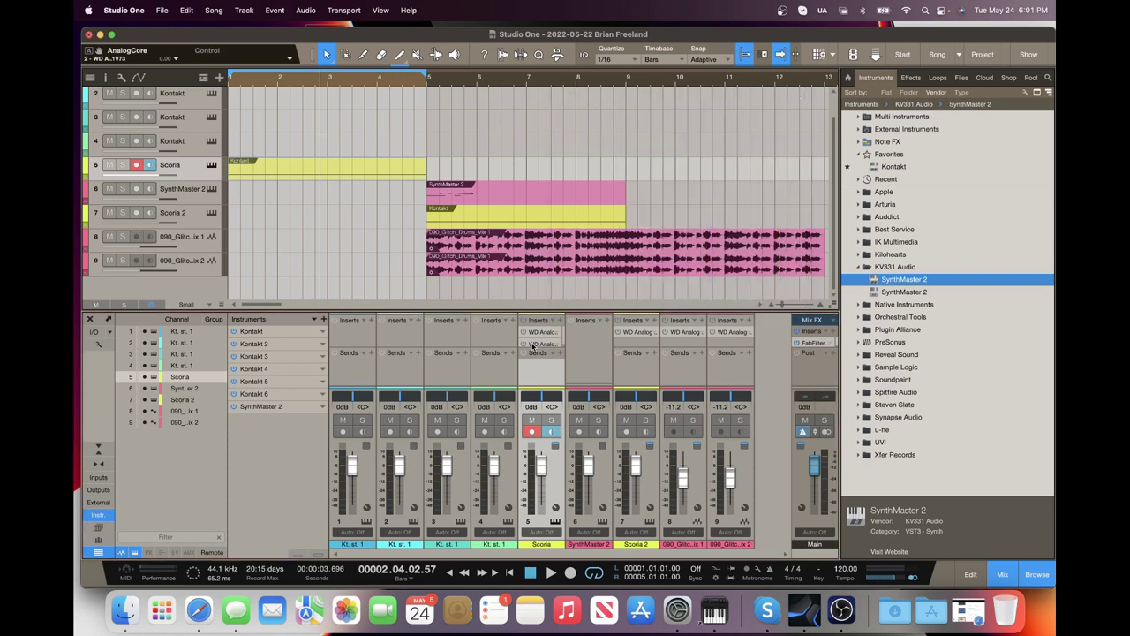
pyautogui.click(196, 194)
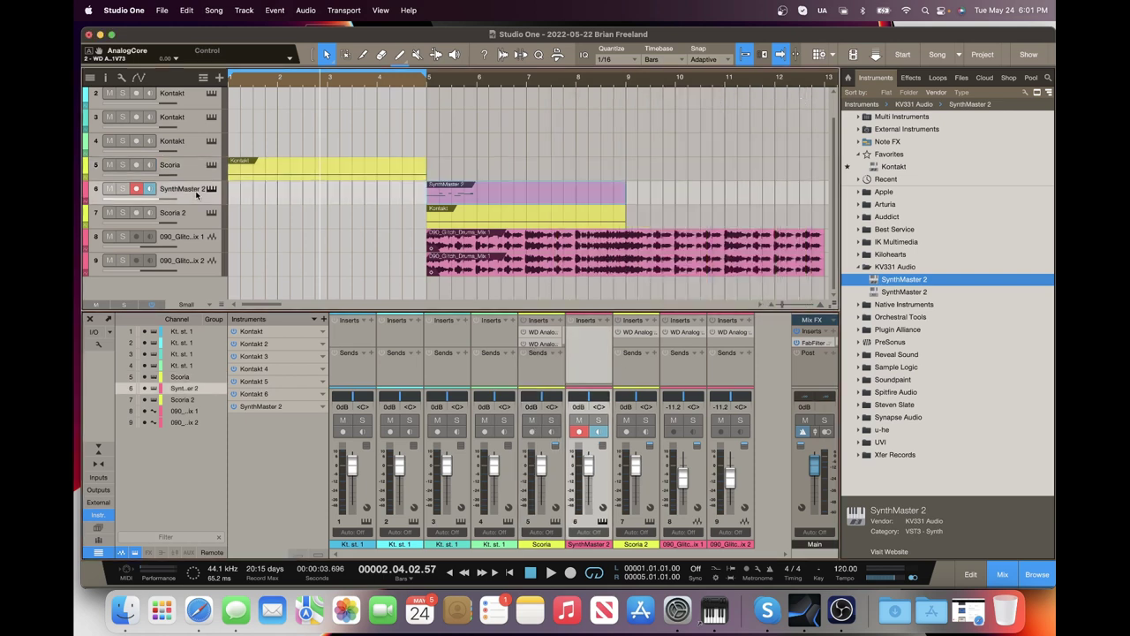
pyautogui.click(125, 236)
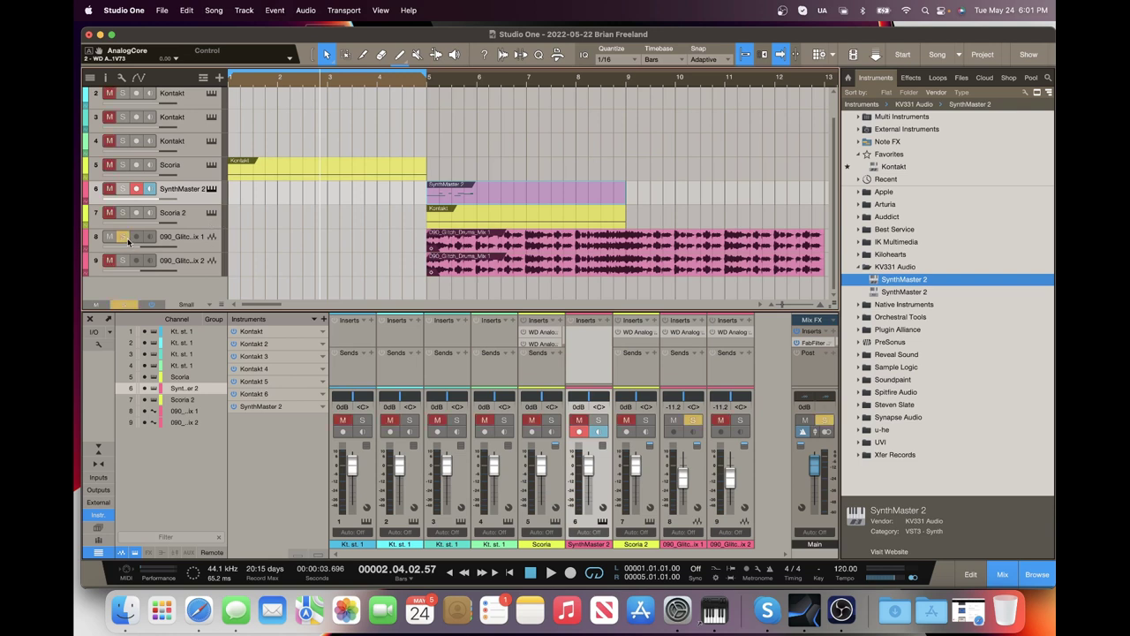
pyautogui.click(430, 85)
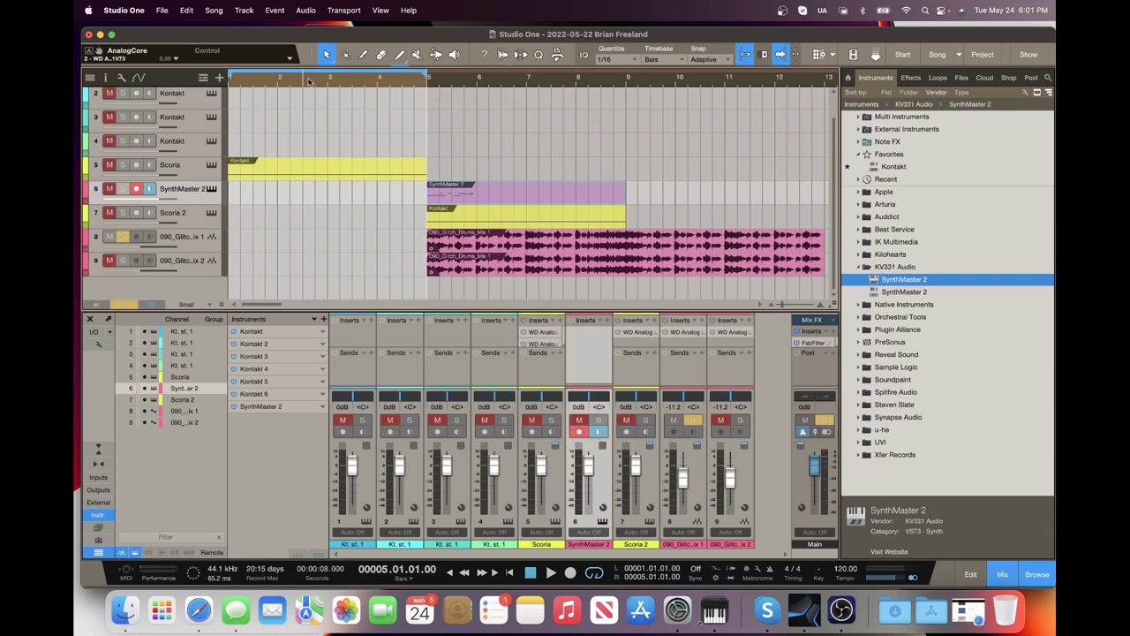
pyautogui.moveTo(309, 81); pyautogui.dragTo(506, 73)
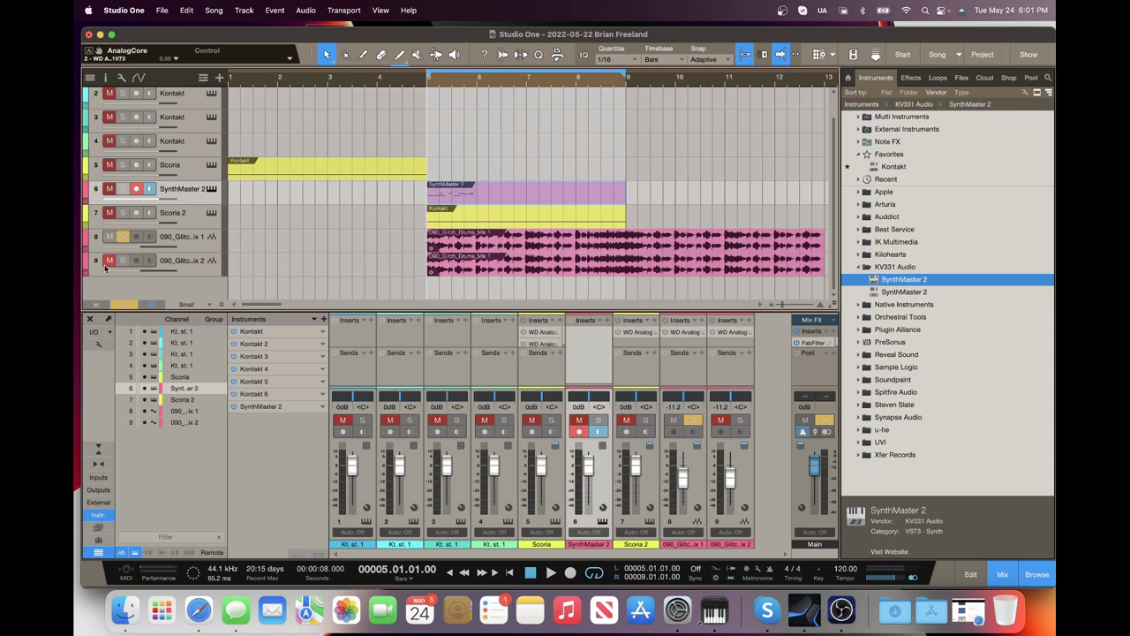
# - Audition the glitch drums from bar 5, then open their Analog Creator 1M73 editor
pyautogui.click(196, 249)
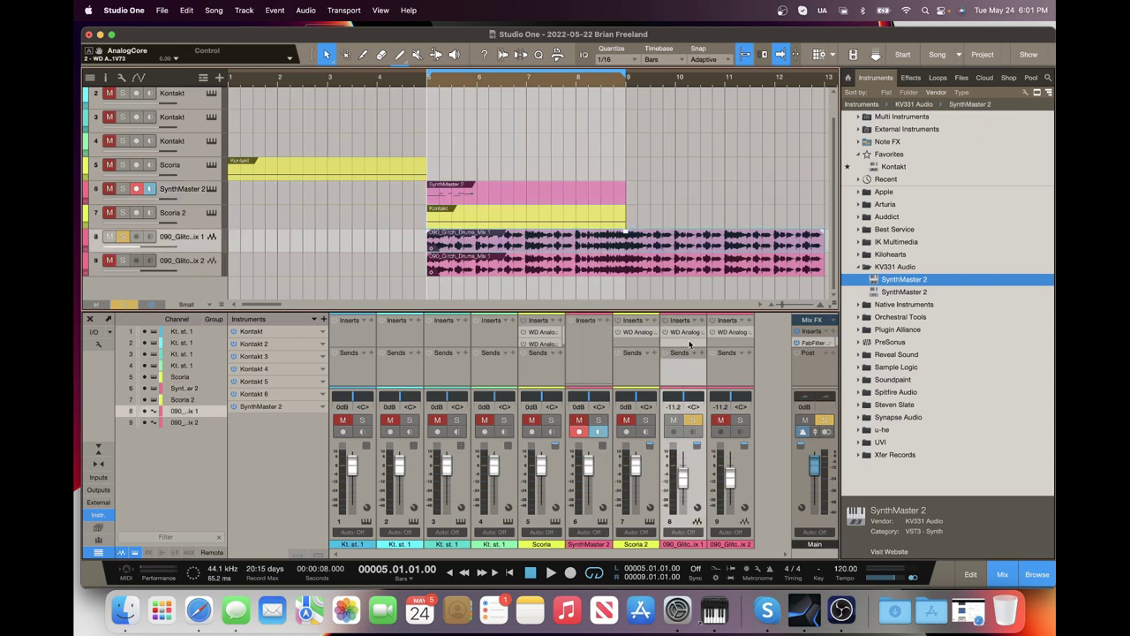
pyautogui.click(552, 574)
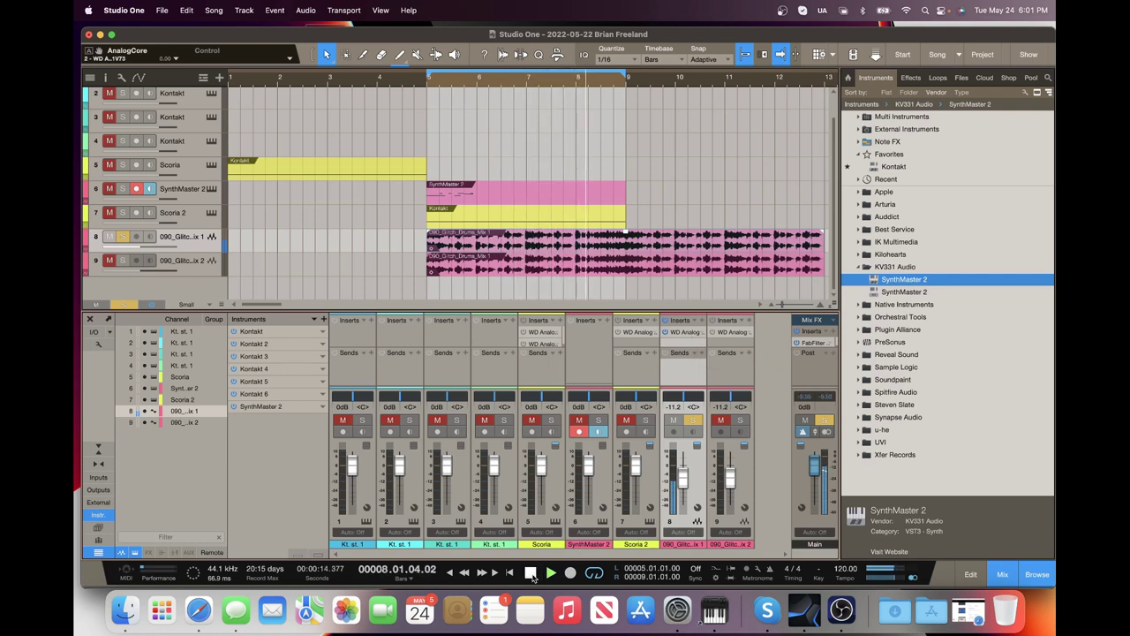
pyautogui.click(531, 573)
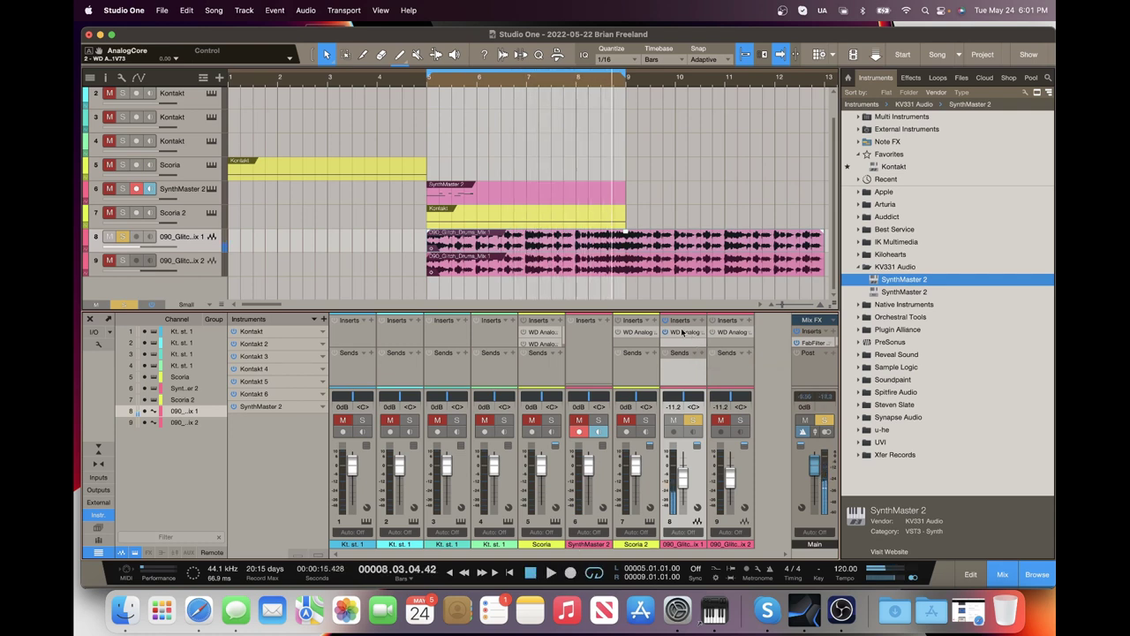
pyautogui.click(682, 333)
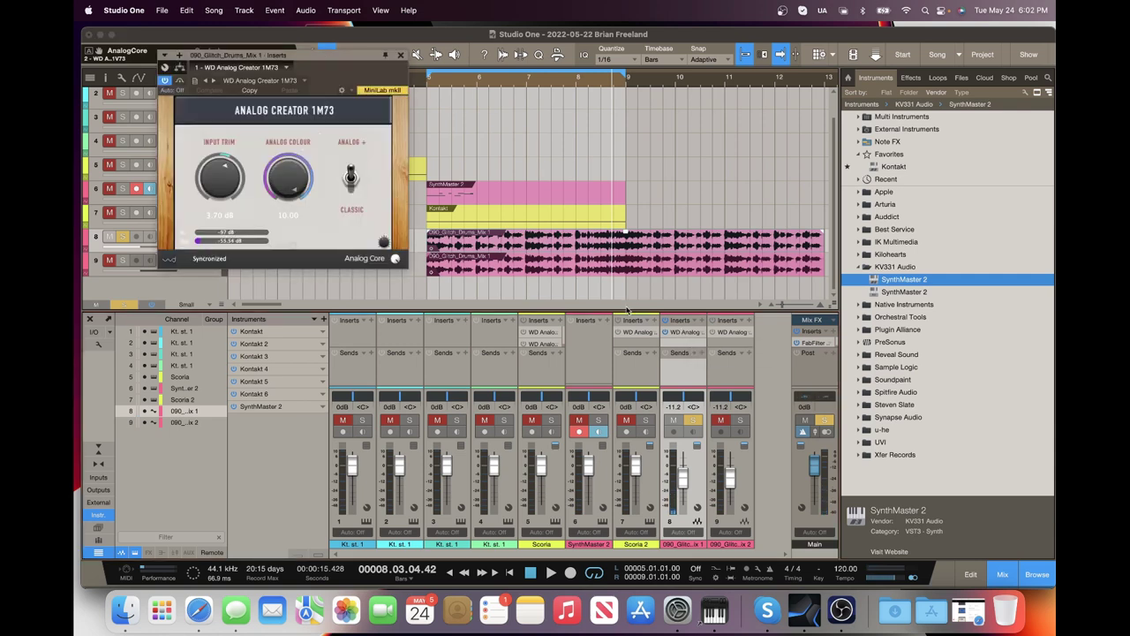
# - Play from bar 5, turn down the drums' Analog Colour, and flip between Analog and Classic modes
pyautogui.click(430, 83)
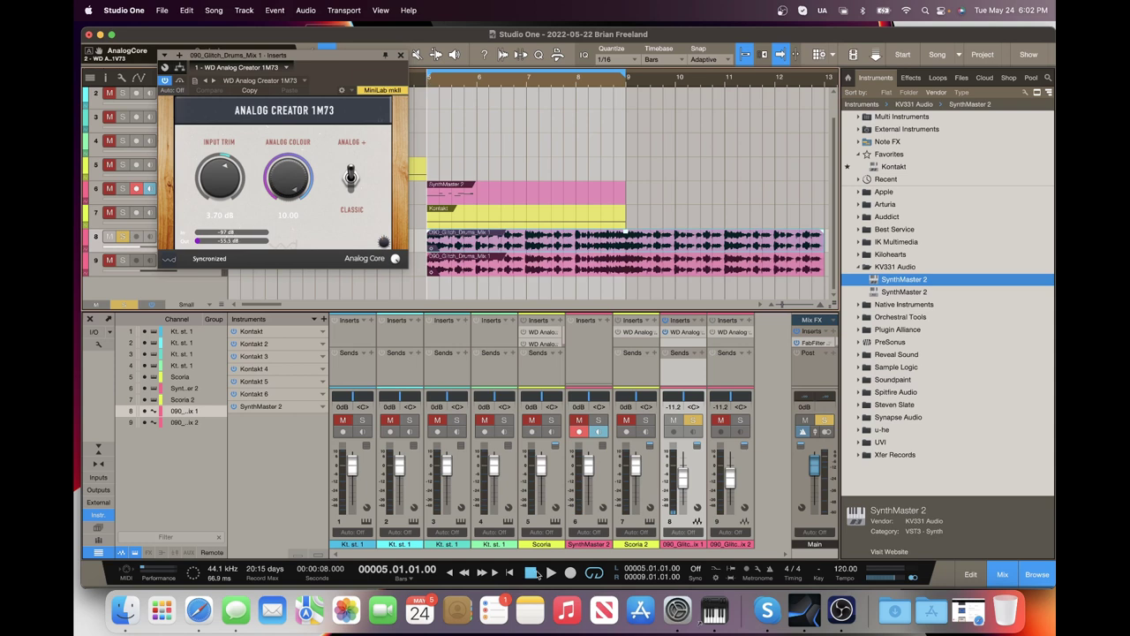
pyautogui.click(548, 573)
pyautogui.moveTo(289, 175); pyautogui.dragTo(288, 141)
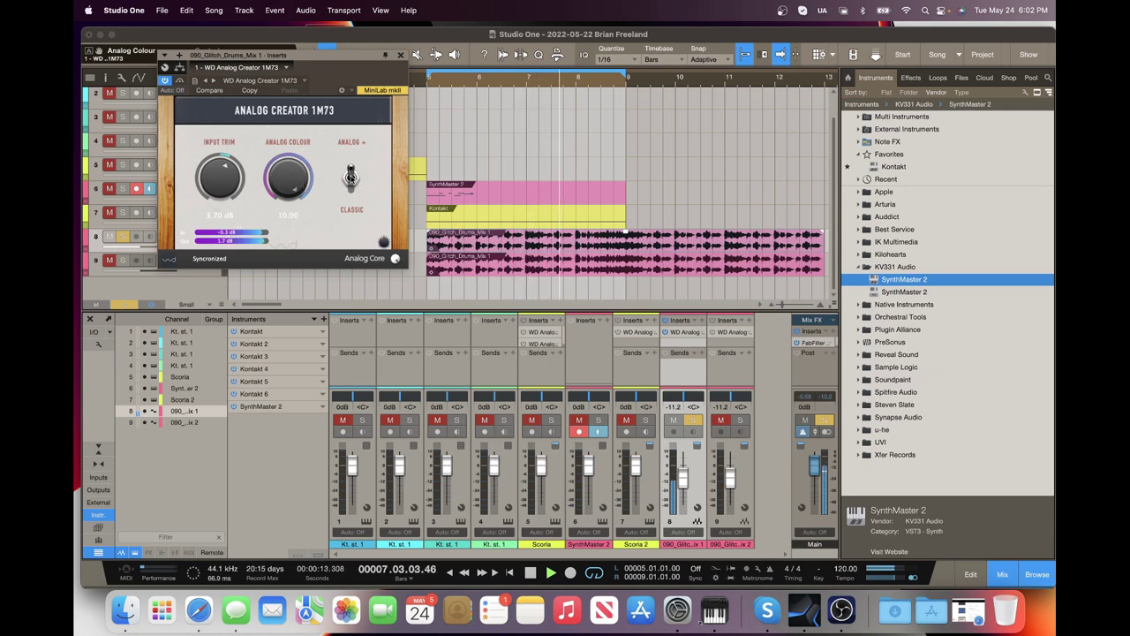
pyautogui.click(351, 177)
pyautogui.click(401, 57)
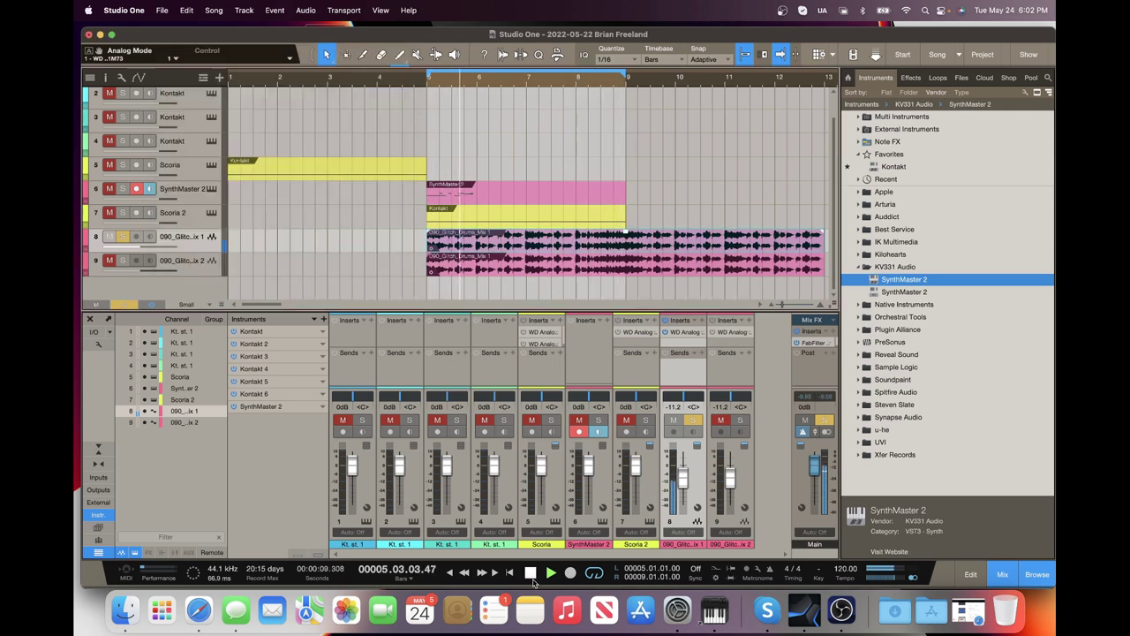
# - Move the solo from Glitch Drums Mix 1 to 090_Glitch_Drums_Mix 2 and select that track
pyautogui.click(122, 260)
pyautogui.click(109, 236)
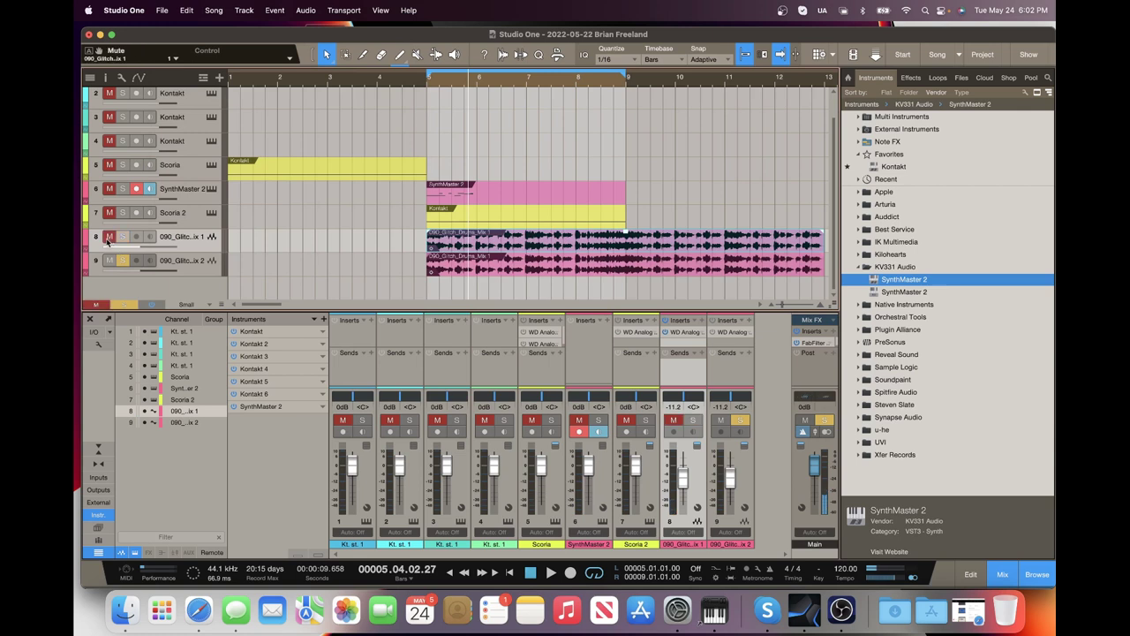
pyautogui.click(187, 265)
# - Play from bar 5 and raise Mix 2's Analog Creator 34N128 Input Trim to 5.75 dB
pyautogui.click(732, 332)
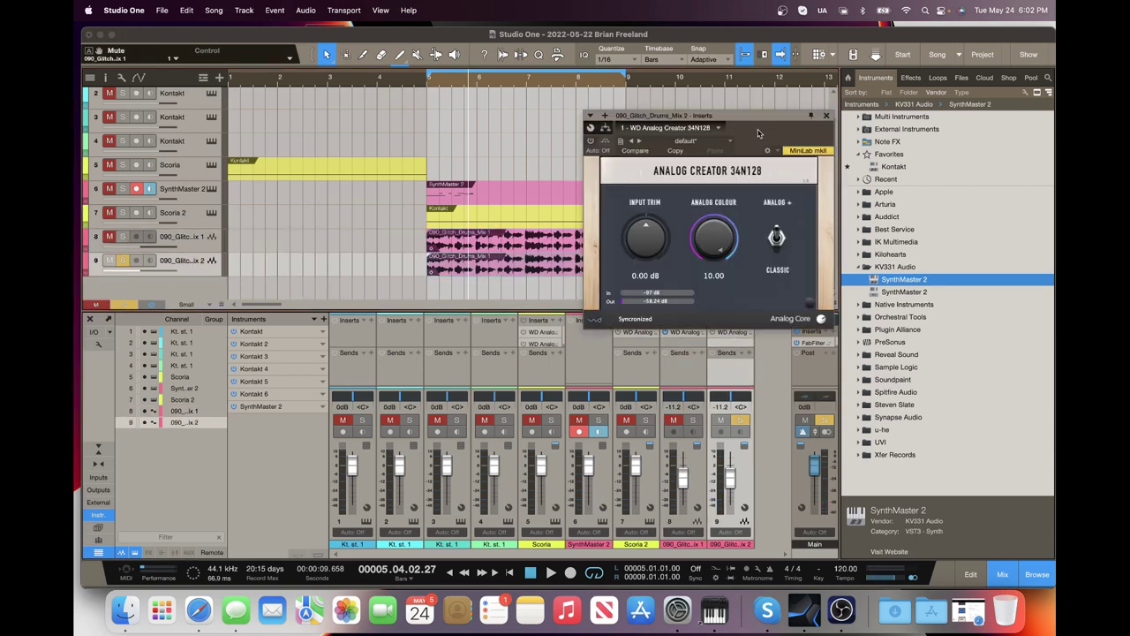
pyautogui.moveTo(760, 131); pyautogui.dragTo(715, 136)
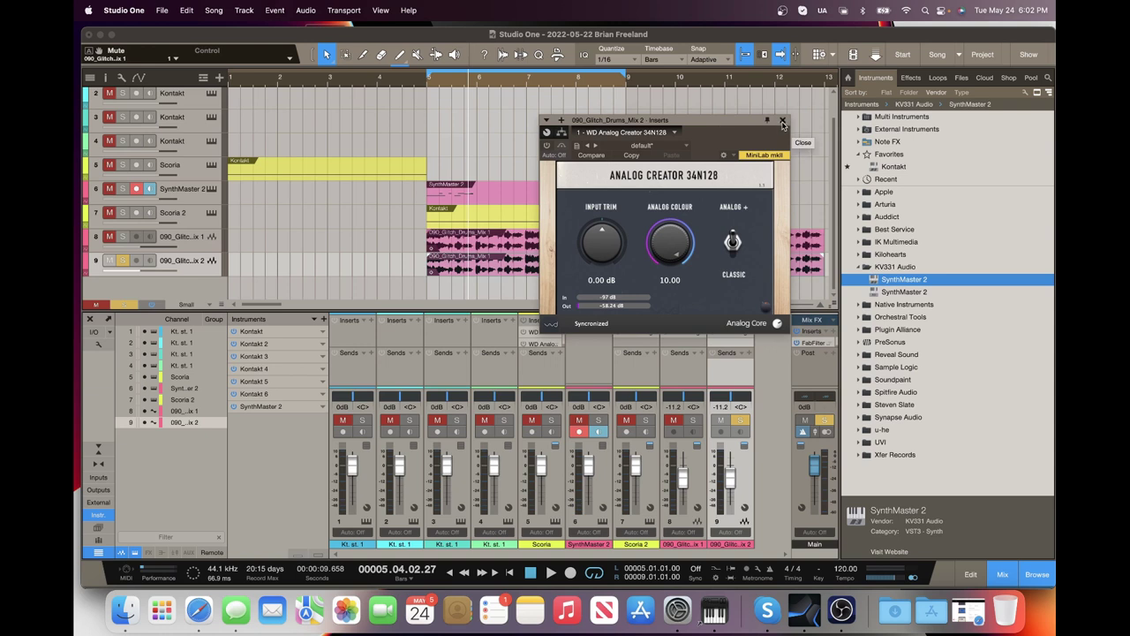
pyautogui.click(427, 94)
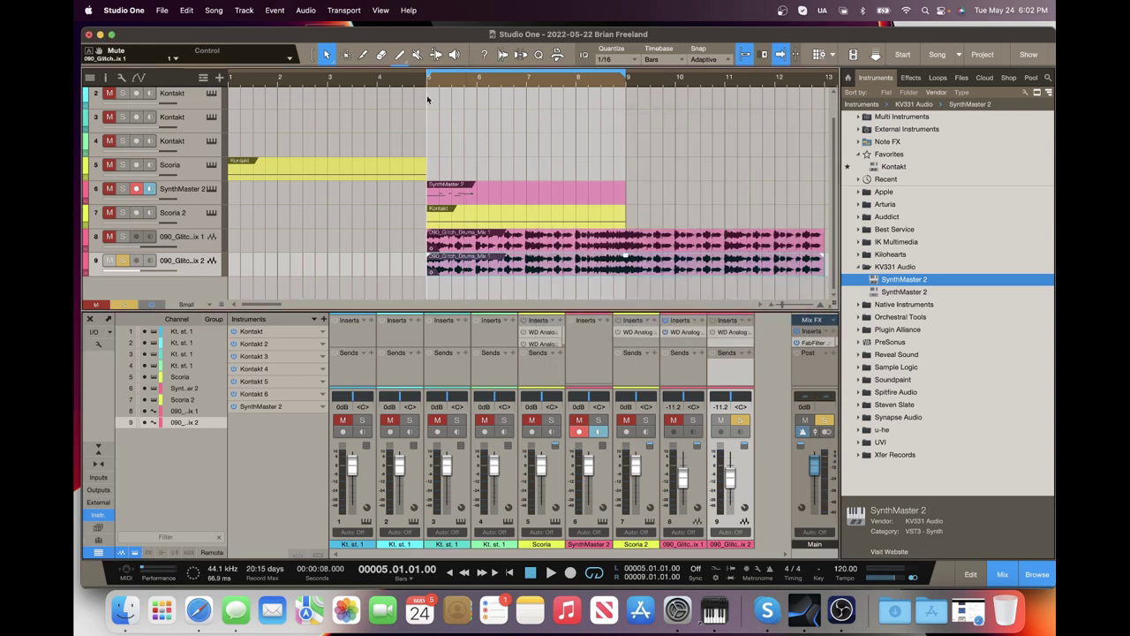
pyautogui.click(551, 572)
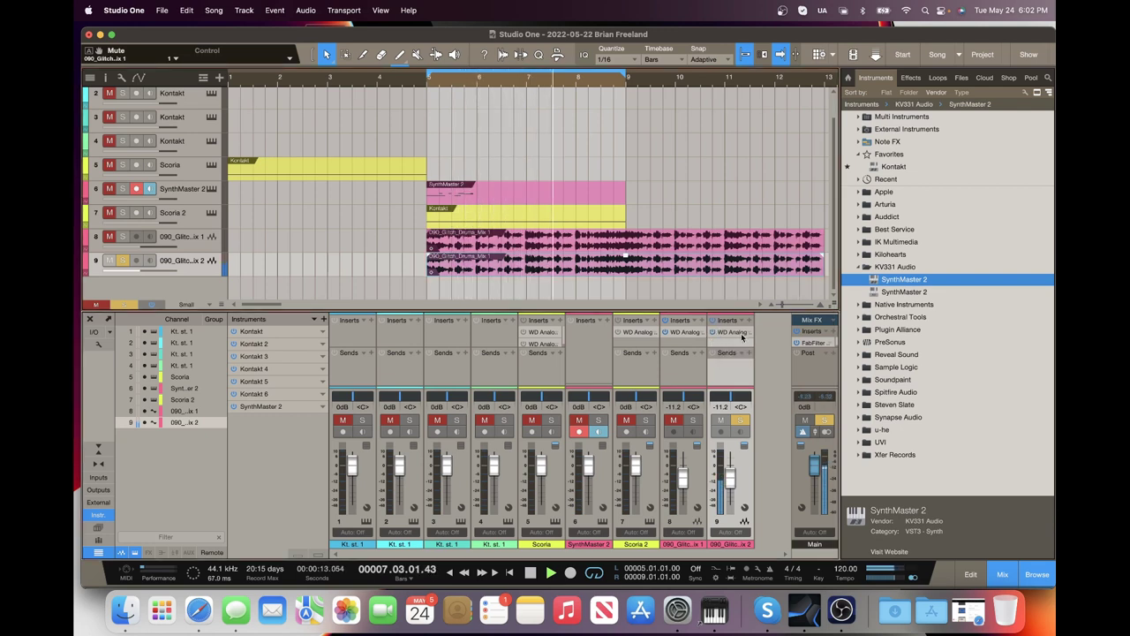
pyautogui.click(728, 332)
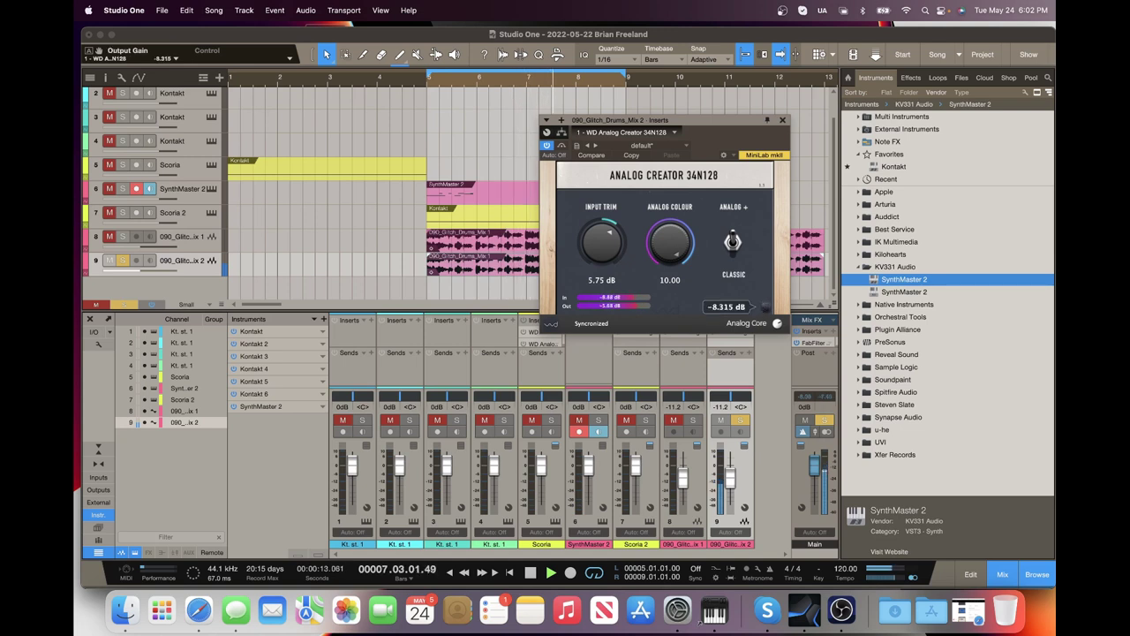
pyautogui.click(783, 121)
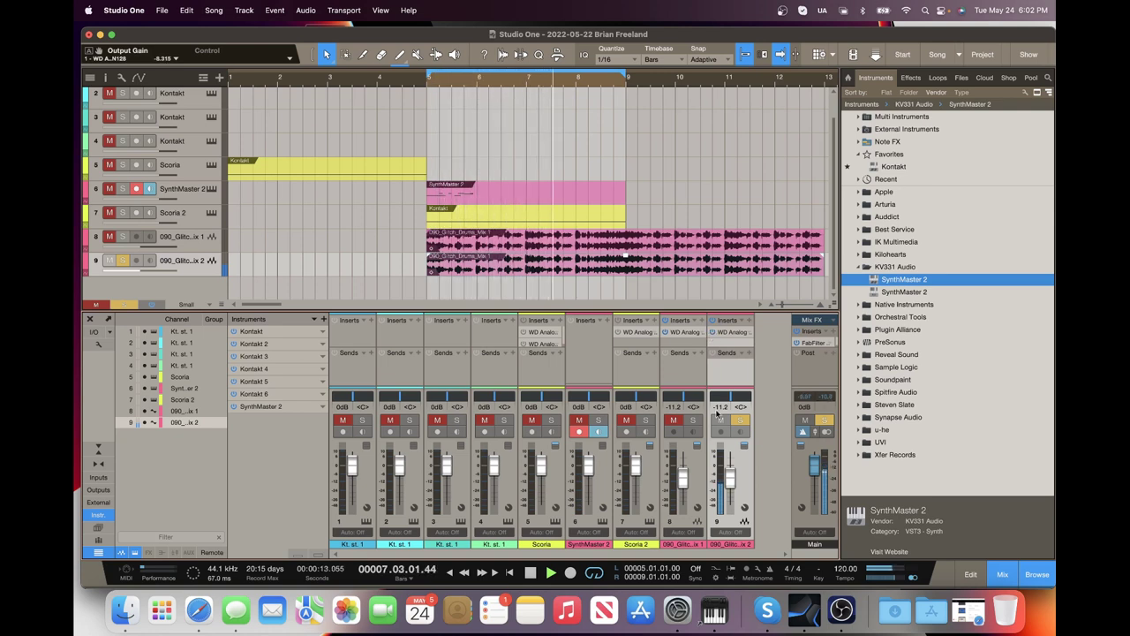
# - Reopen the 34N128 editor, move it aside, and replay from bar 5
pyautogui.press('space')
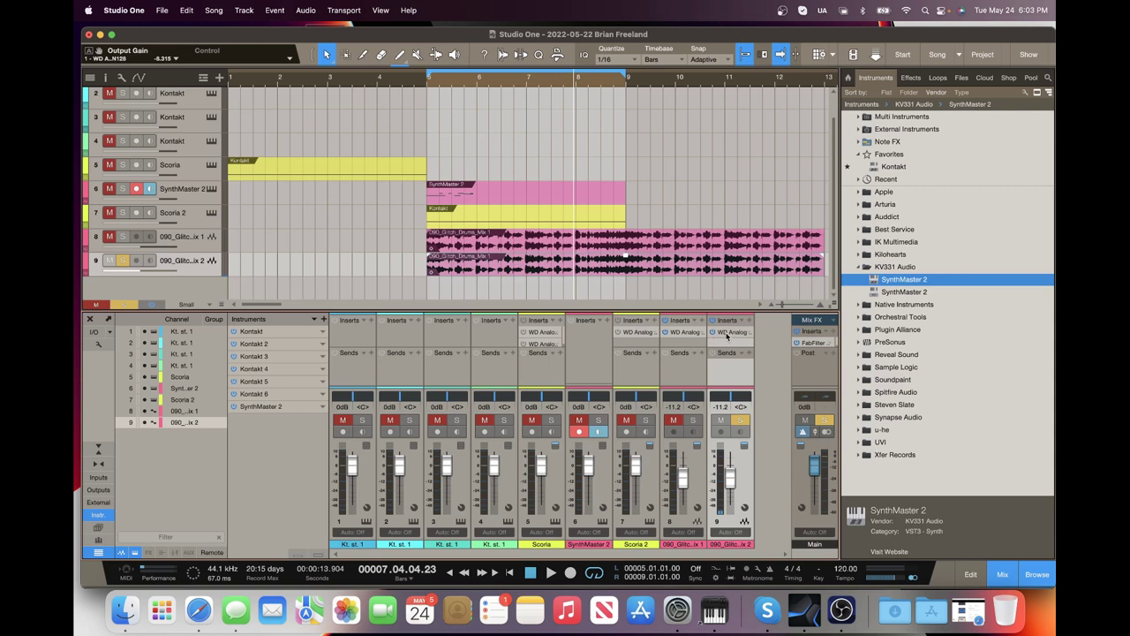
pyautogui.click(729, 333)
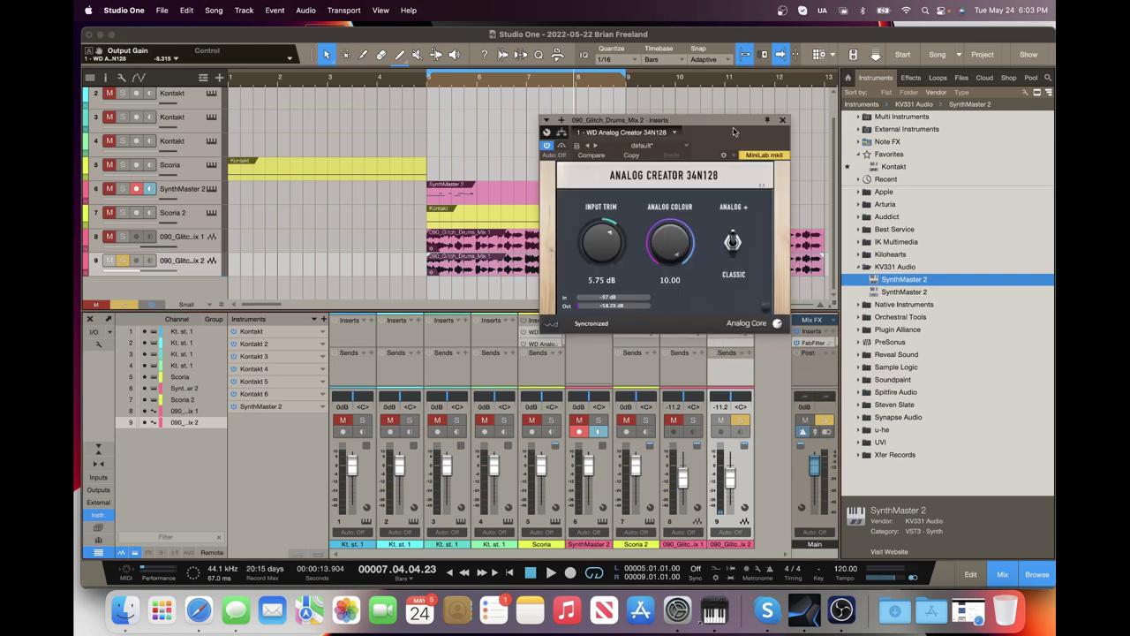
pyautogui.moveTo(729, 132); pyautogui.dragTo(910, 121)
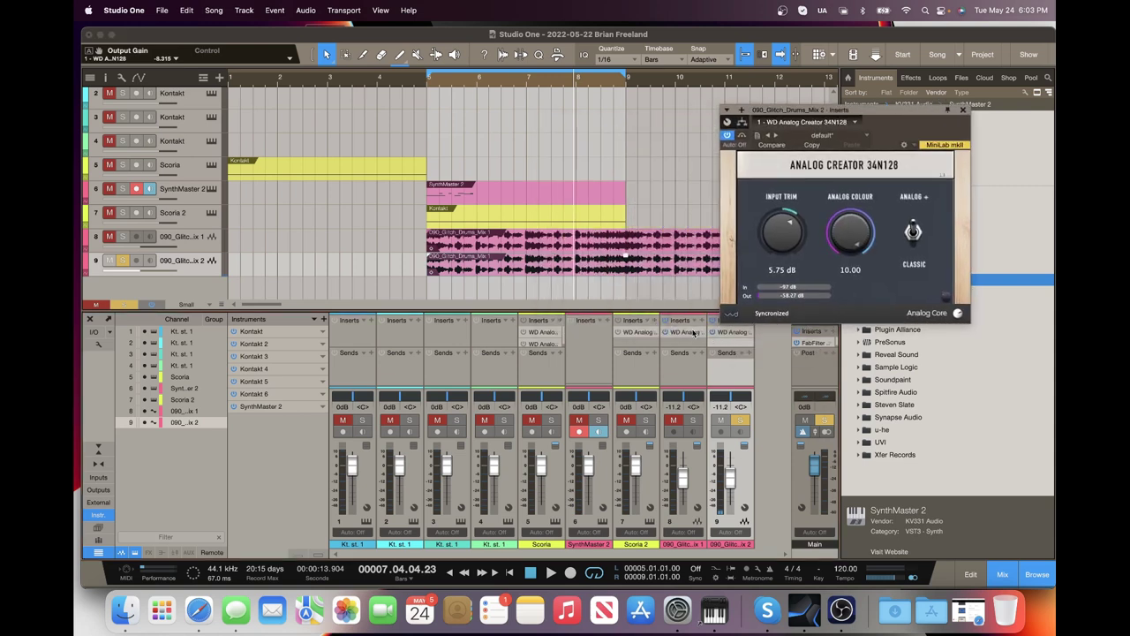
pyautogui.click(428, 86)
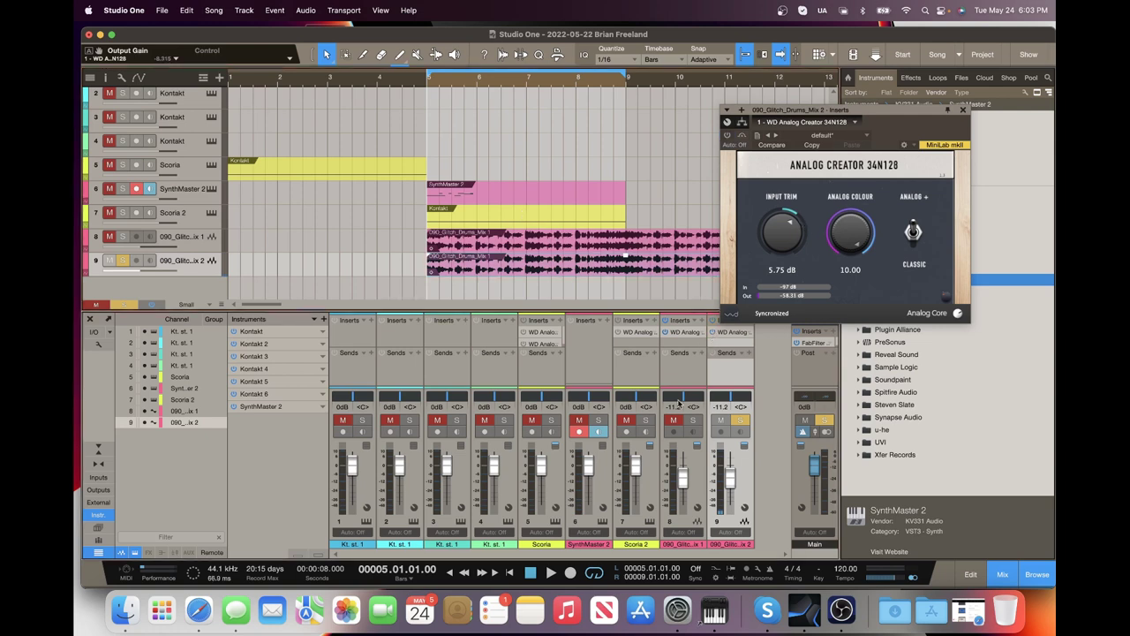
pyautogui.click(547, 576)
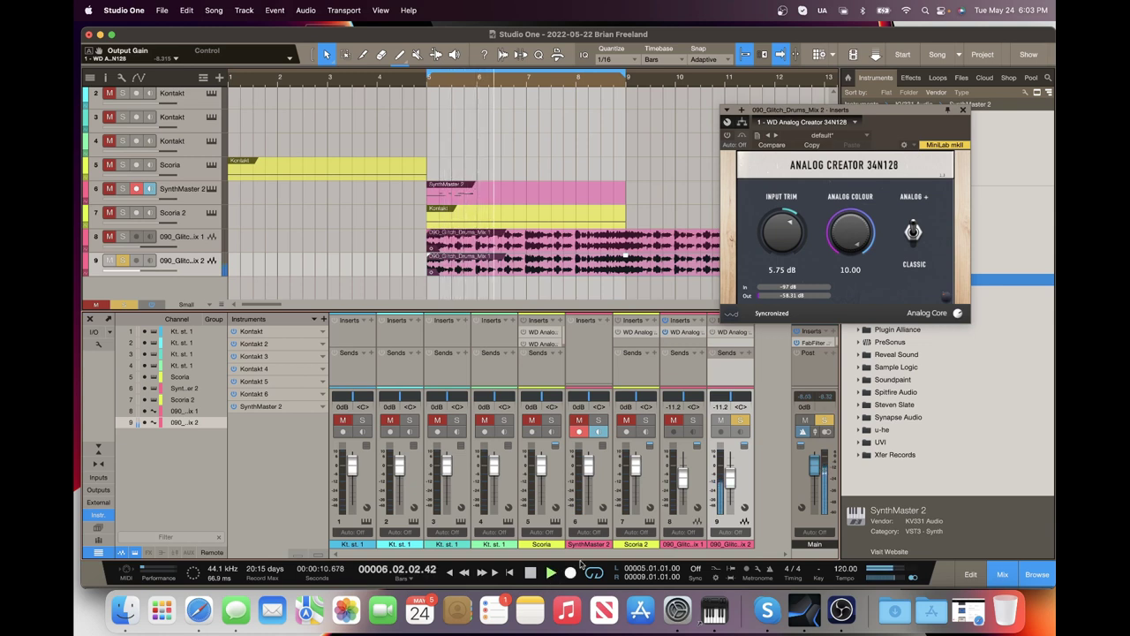
# - A/B the drum-bus 34N128 by toggling it, then bring up Scoria 2's Analog Creator 5A12c
pyautogui.click(713, 333)
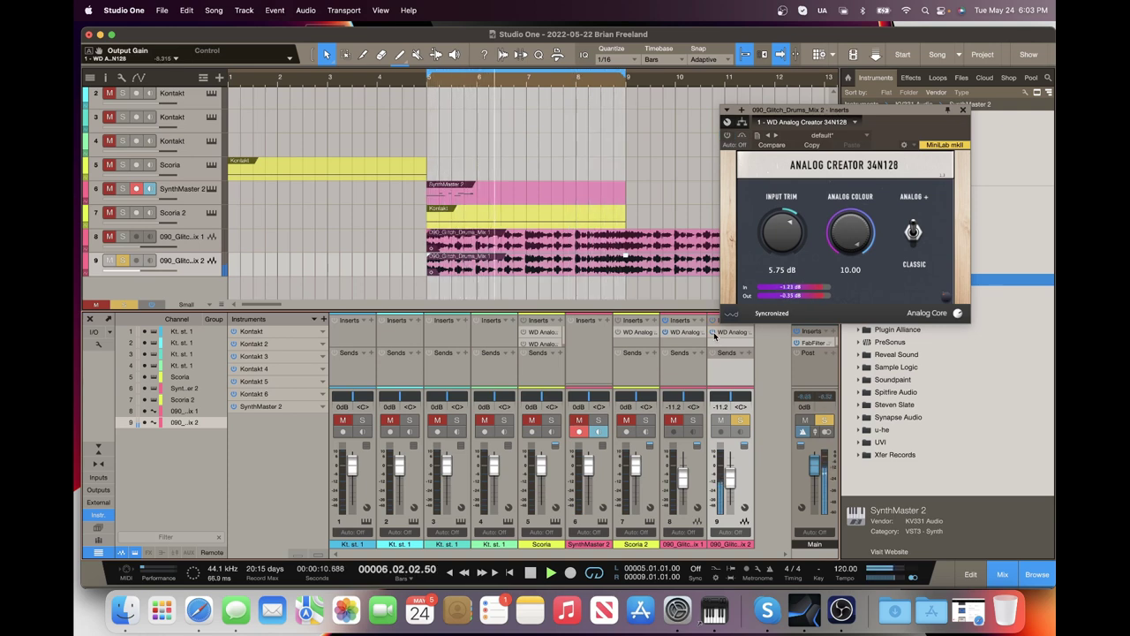
pyautogui.click(714, 332)
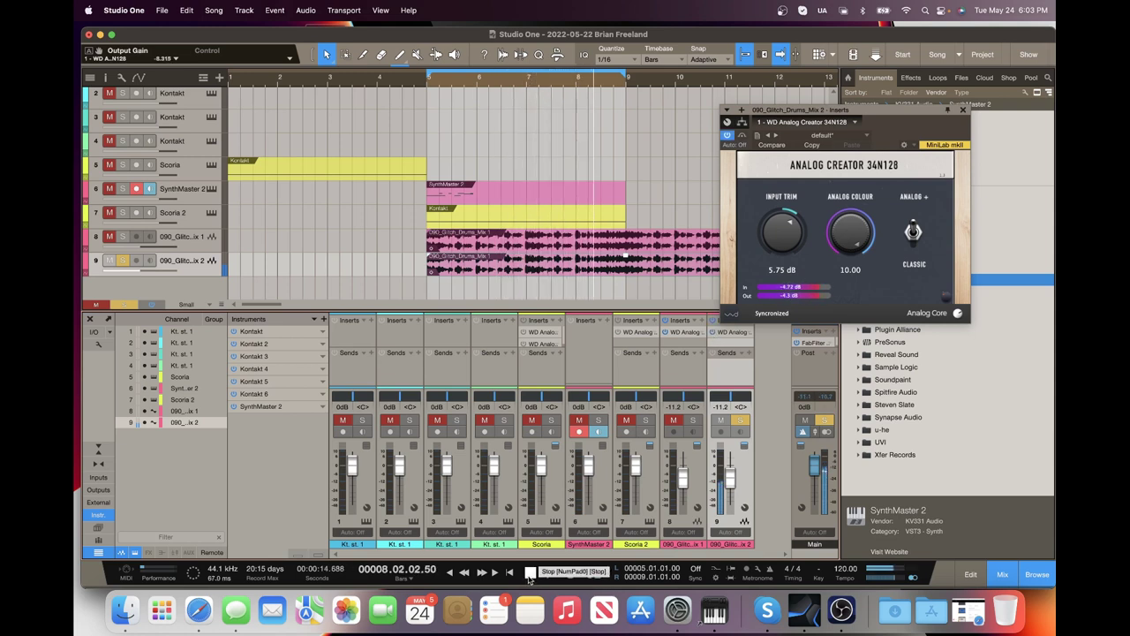
pyautogui.click(530, 572)
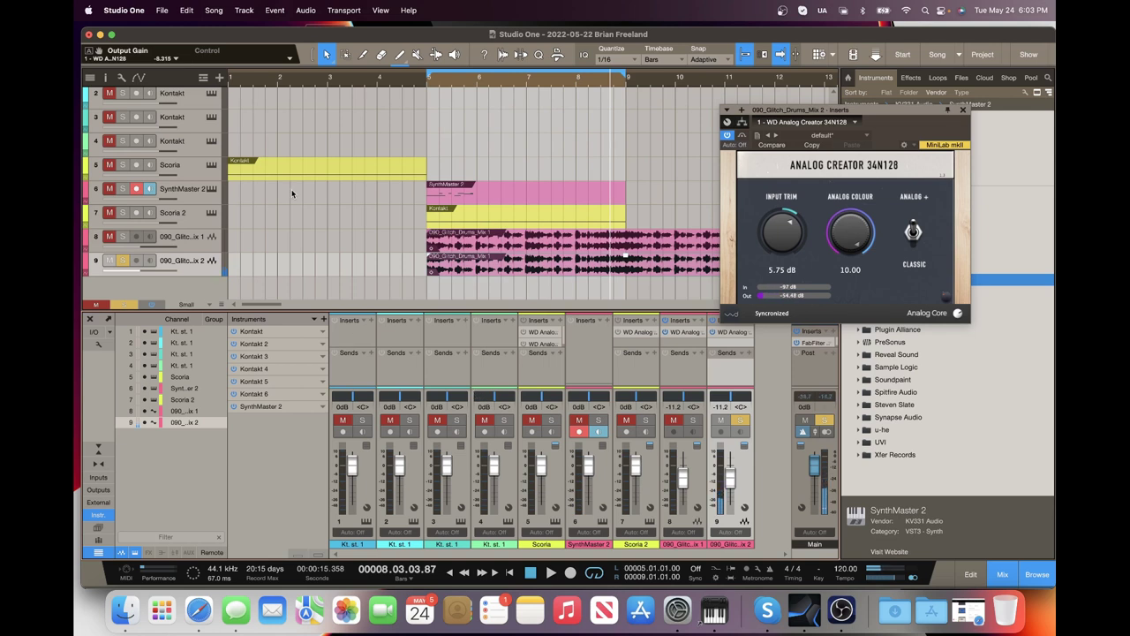
pyautogui.click(124, 216)
# - Lower the output gain of Scoria 2's Analog Creator 5A12c during playback
pyautogui.click(638, 332)
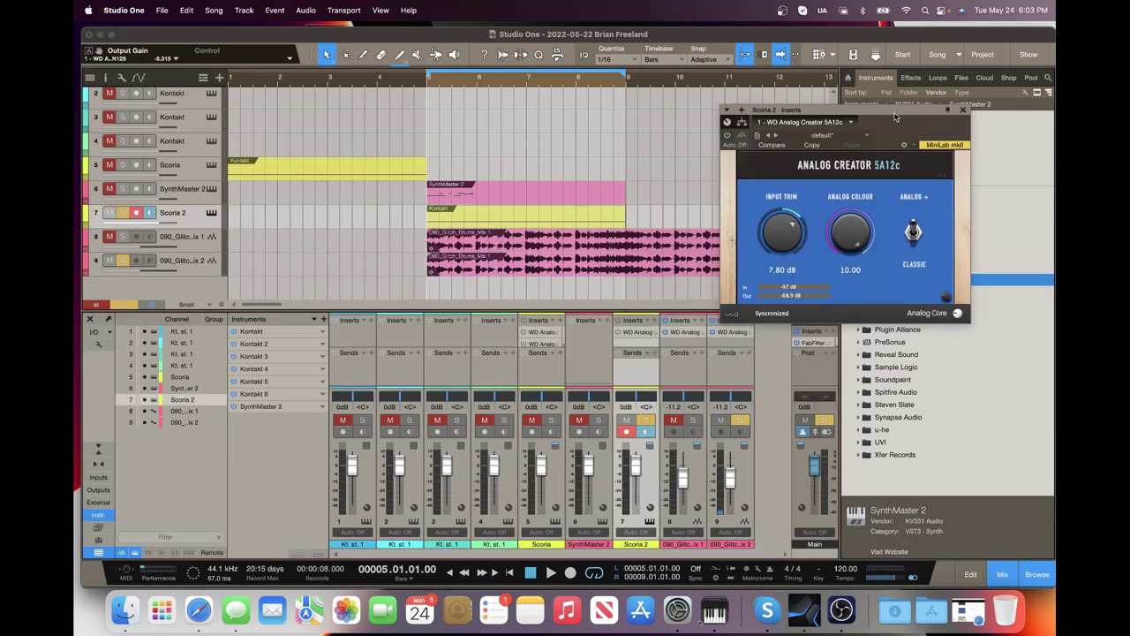
pyautogui.moveTo(895, 116); pyautogui.dragTo(888, 112)
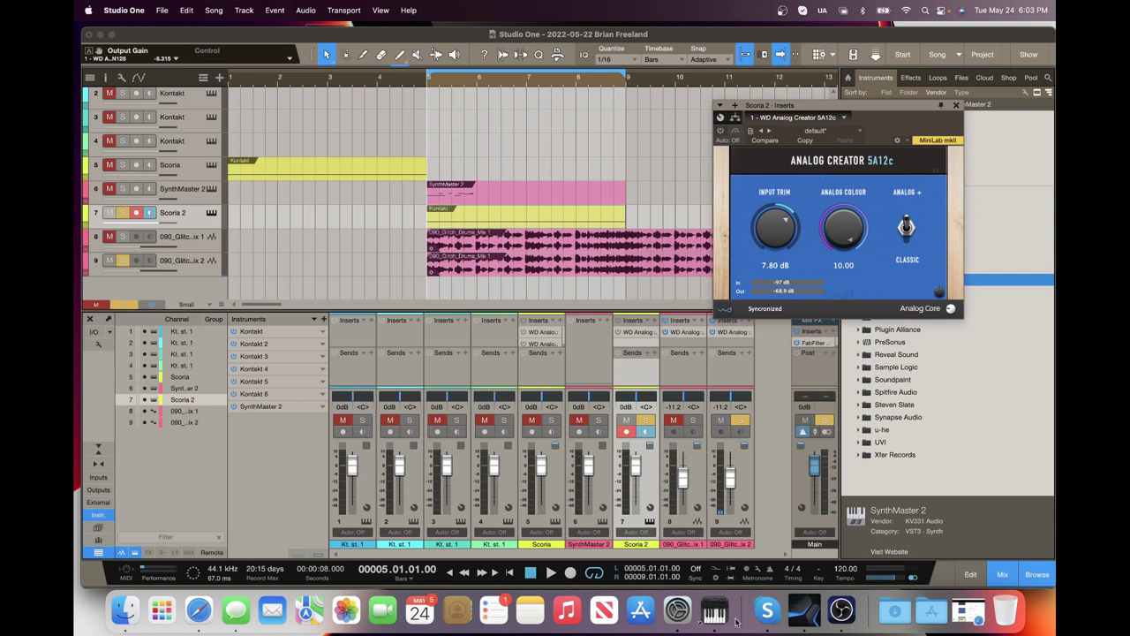
pyautogui.click(551, 573)
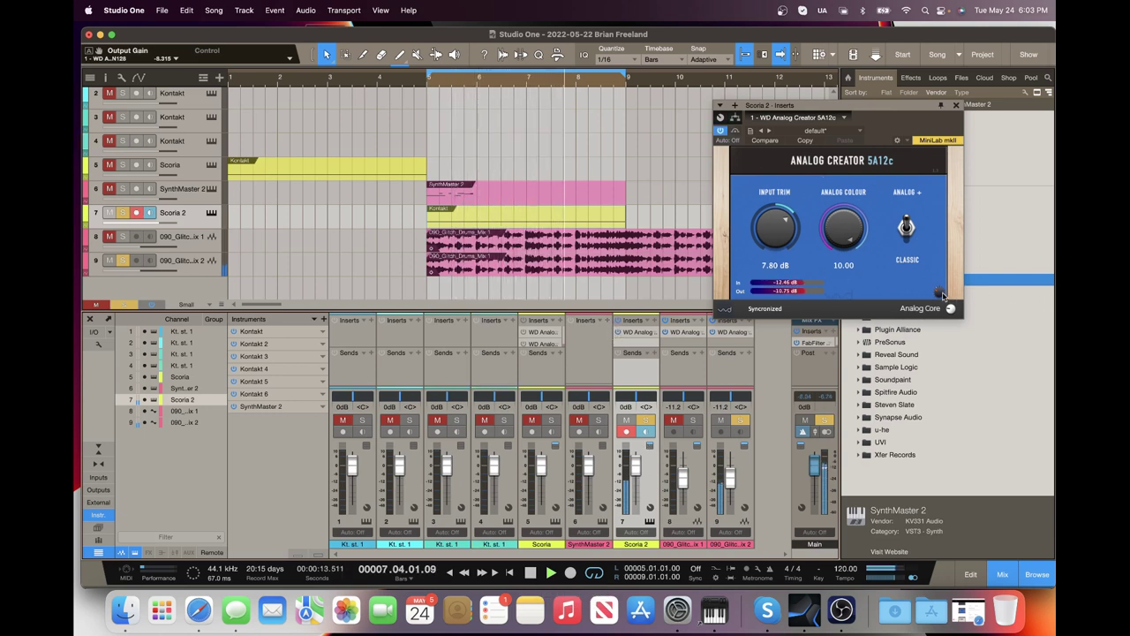
pyautogui.moveTo(939, 292); pyautogui.dragTo(939, 340)
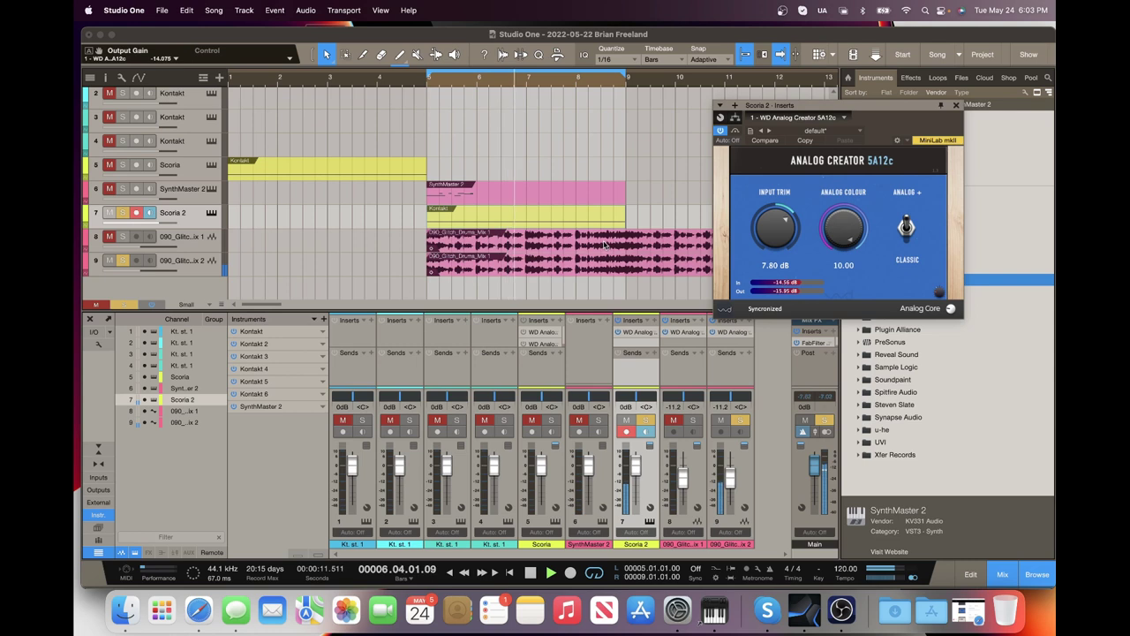
# - Compare against the Glitch Drums Mix 2 saturation, then show Scoria 2's 5A12c again
pyautogui.click(751, 477)
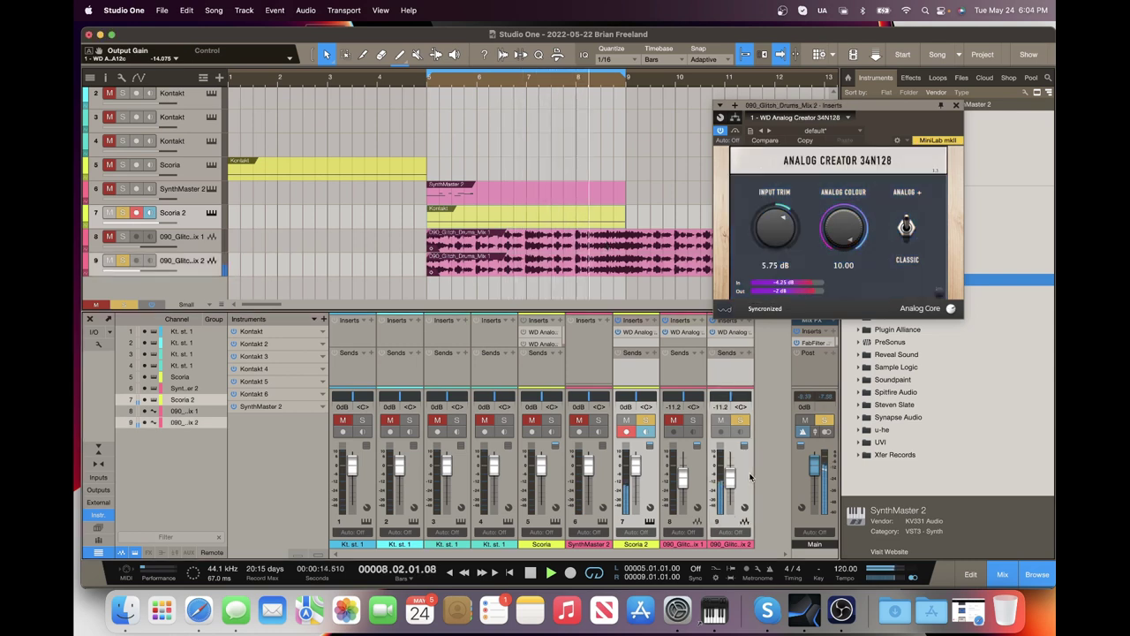
pyautogui.click(618, 333)
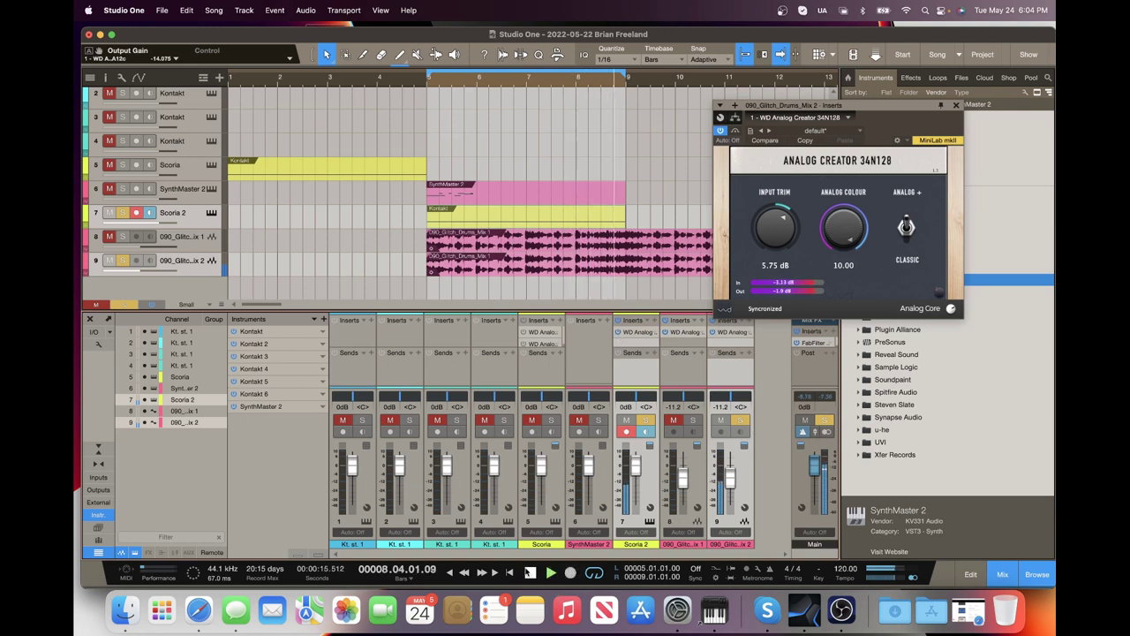
pyautogui.click(530, 573)
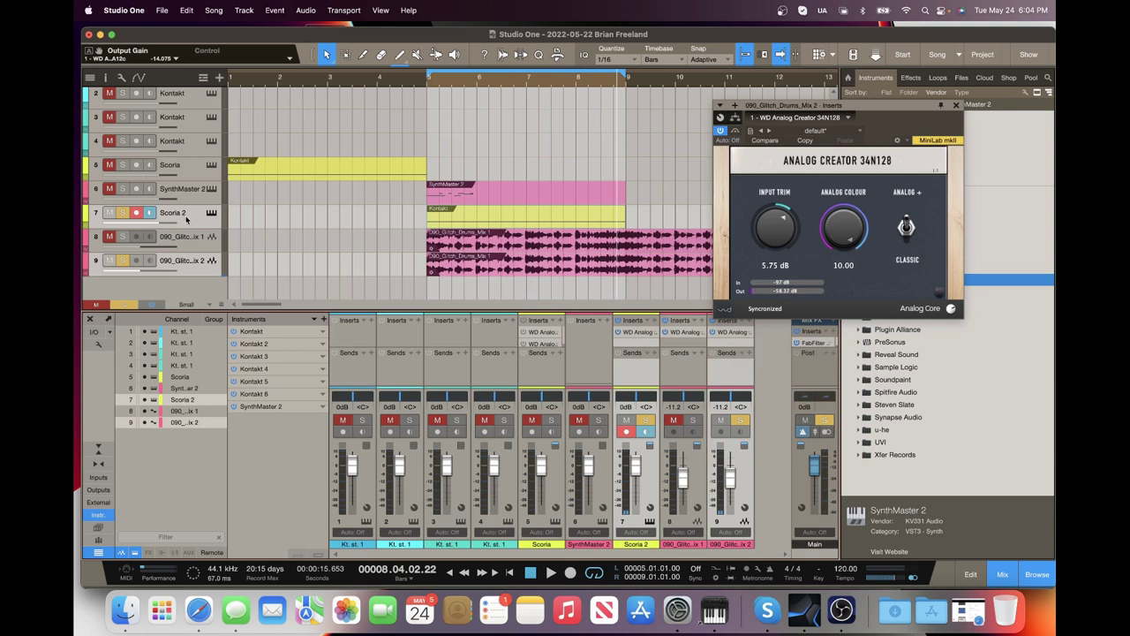
pyautogui.click(646, 477)
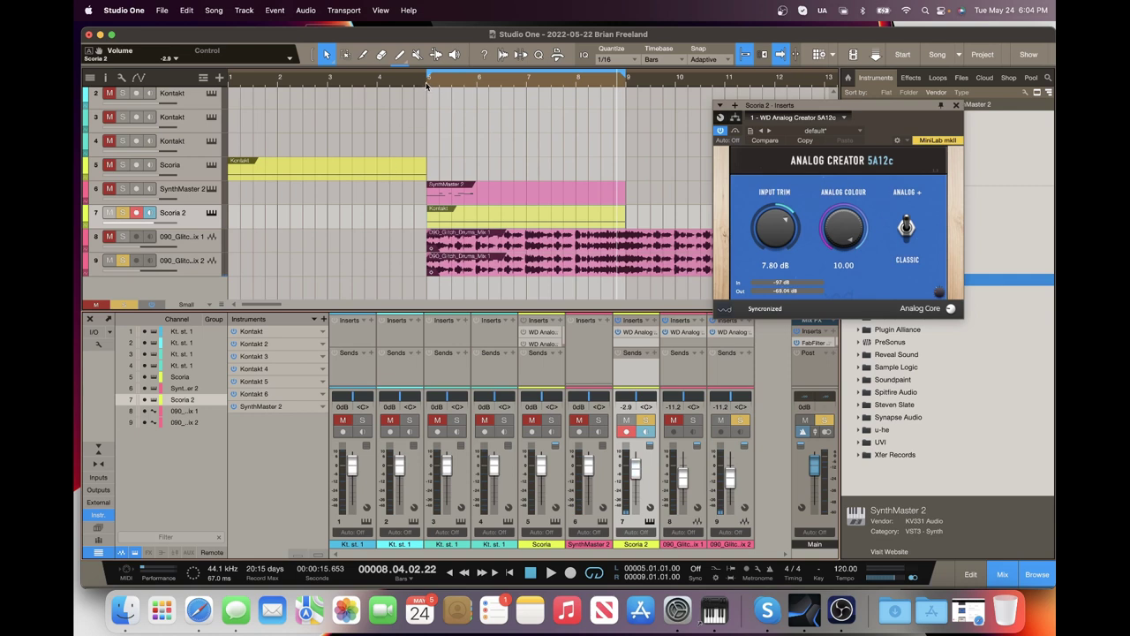
# - Raise Glitch Drums Mix 2 to -10.2 and unmute SynthMaster 2 at -6.8
pyautogui.press('space')
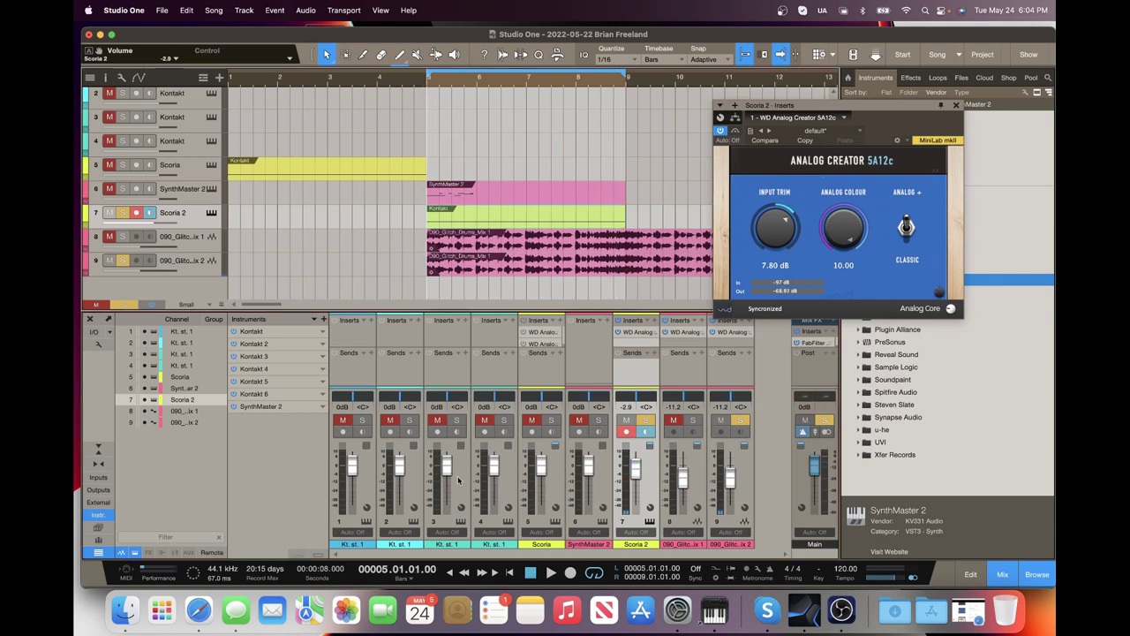
pyautogui.click(551, 574)
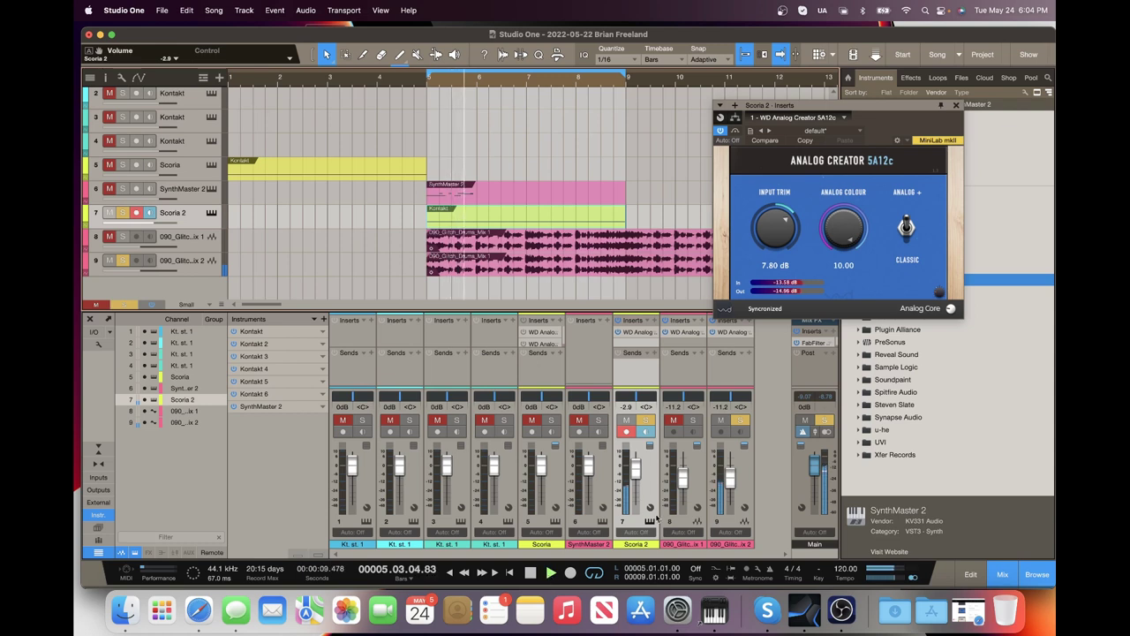
pyautogui.moveTo(730, 495); pyautogui.dragTo(731, 489)
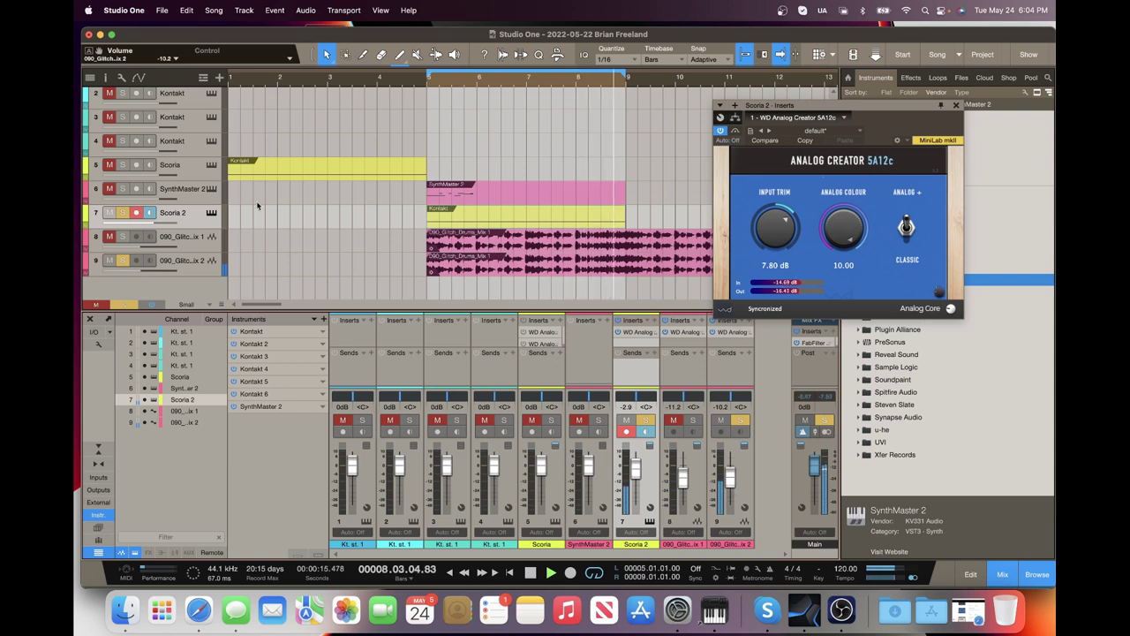
pyautogui.click(123, 188)
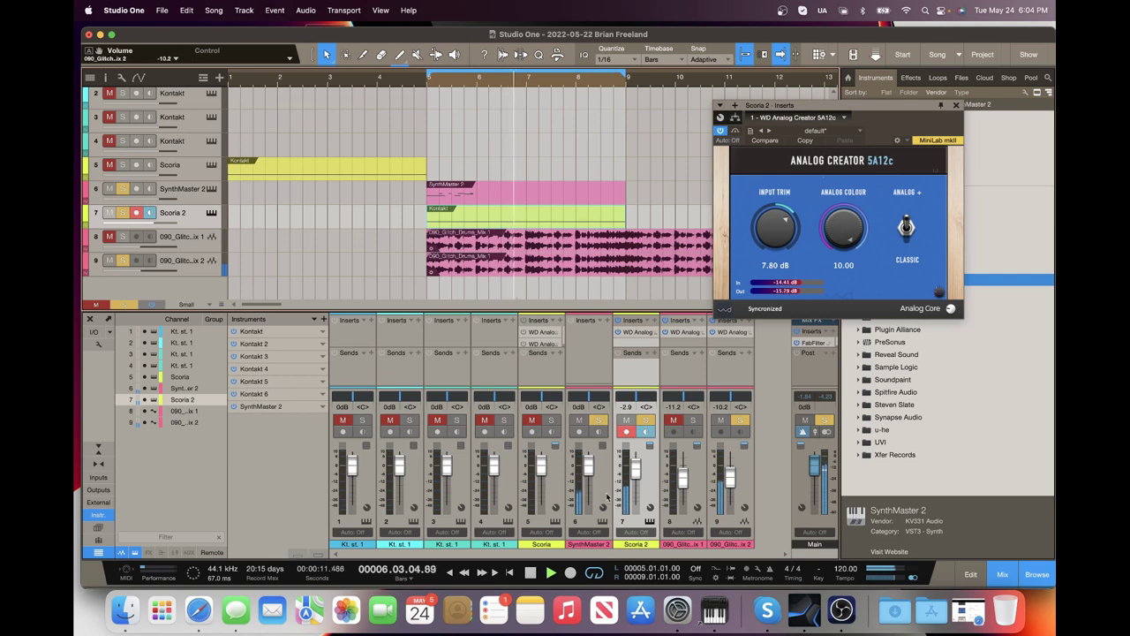
pyautogui.moveTo(589, 466); pyautogui.dragTo(595, 478)
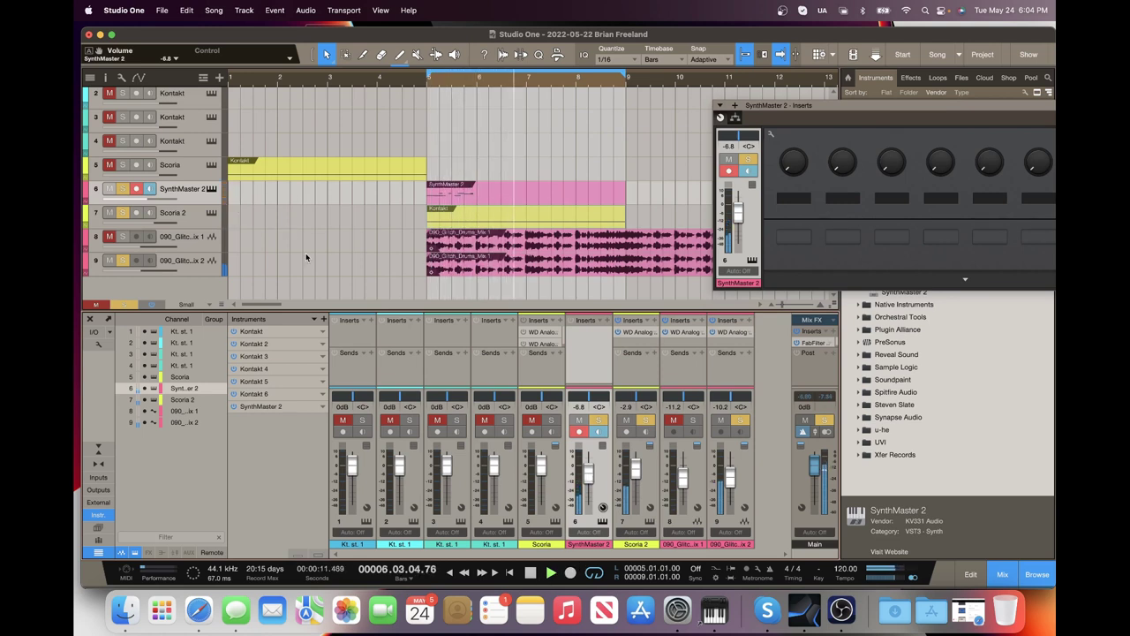
# - Copy the Scoria channel's WD Analog Creator insert onto SynthMaster 2
pyautogui.moveTo(542, 337); pyautogui.dragTo(601, 338)
pyautogui.click(574, 335)
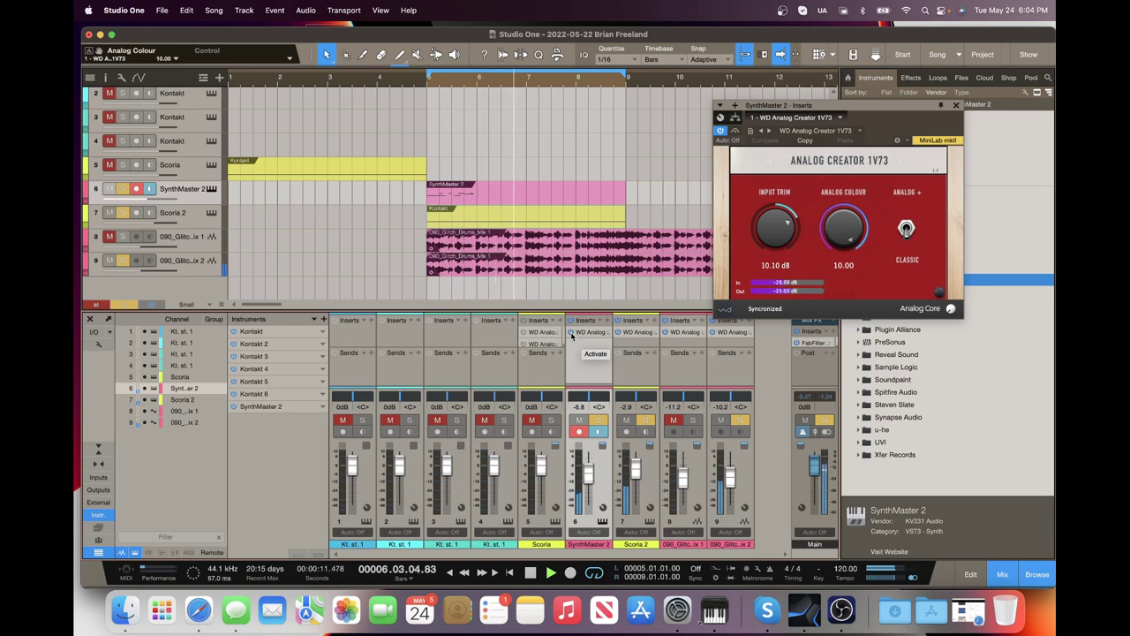
pyautogui.click(531, 572)
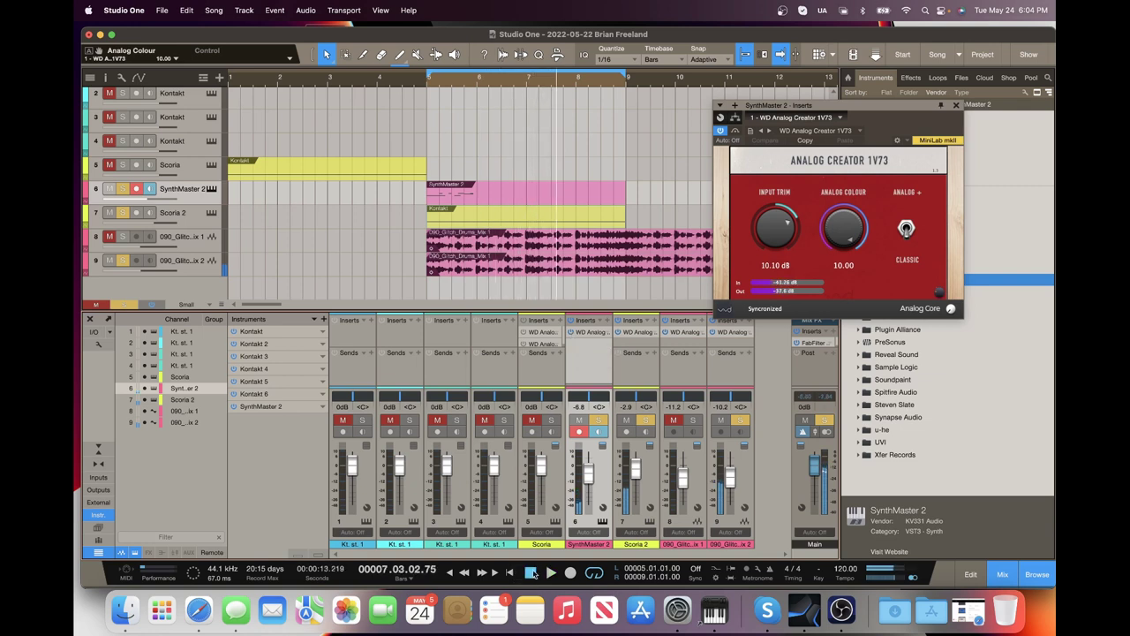
# - Mute Glitch Drums Mix 2, loop bars 5–6, and activate SynthMaster 2's Analog Creator 1V73
pyautogui.click(108, 262)
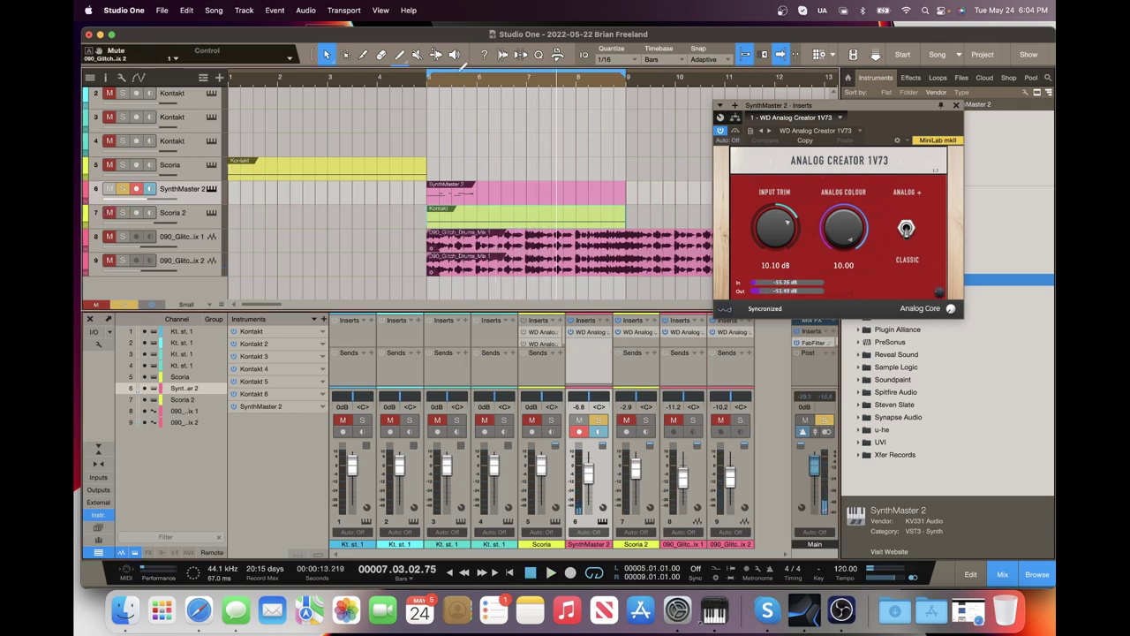
pyautogui.click(426, 83)
pyautogui.moveTo(618, 78); pyautogui.dragTo(478, 87)
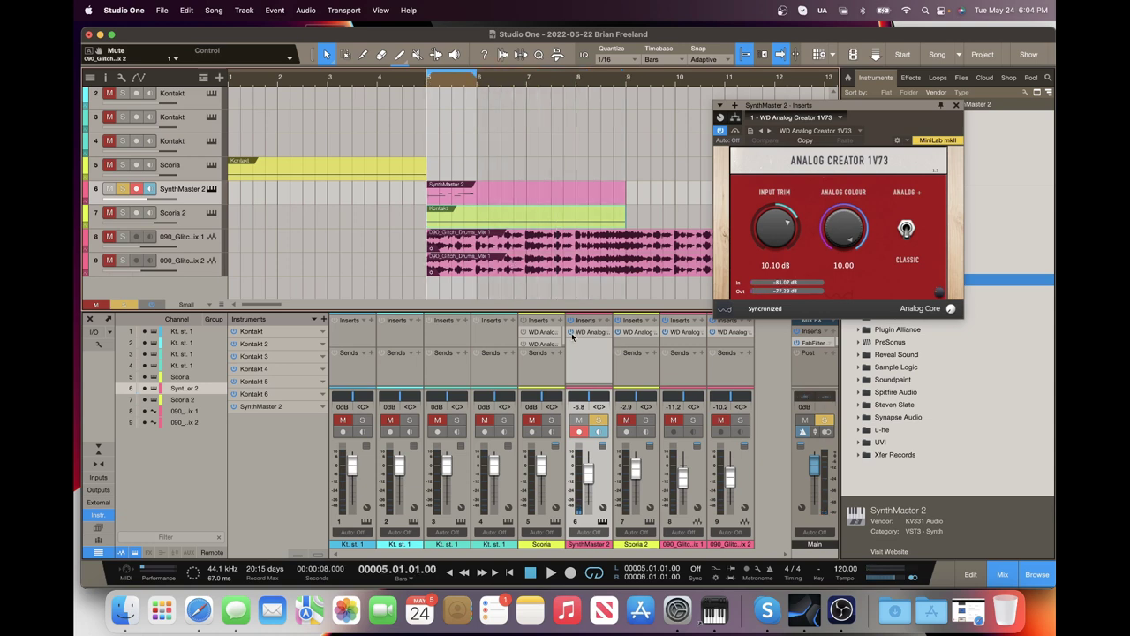
pyautogui.click(551, 574)
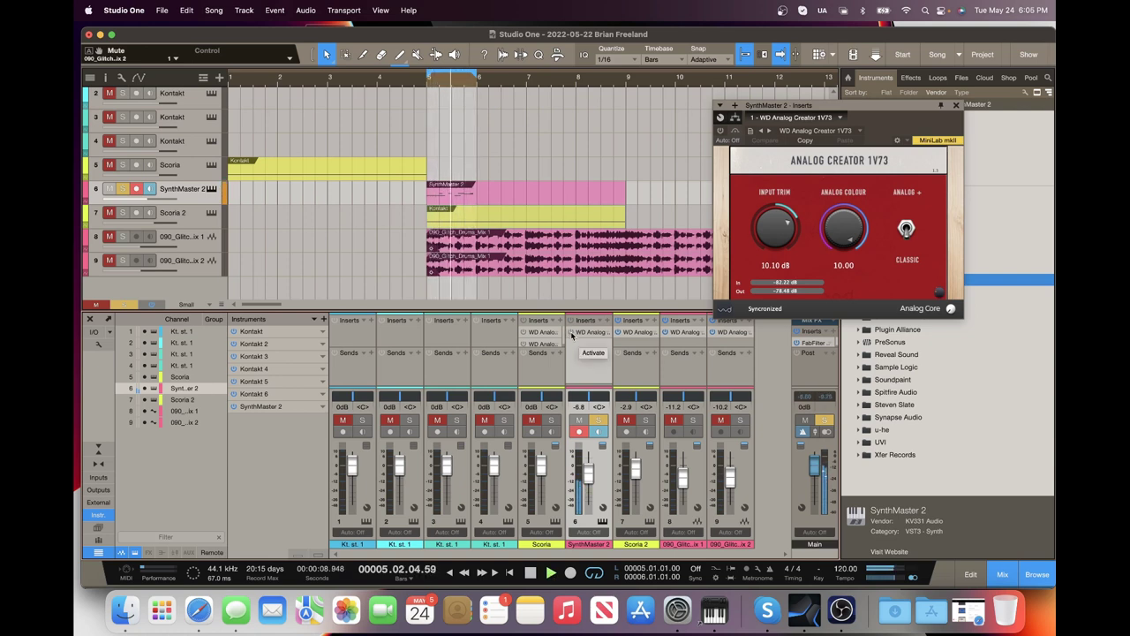
pyautogui.click(571, 333)
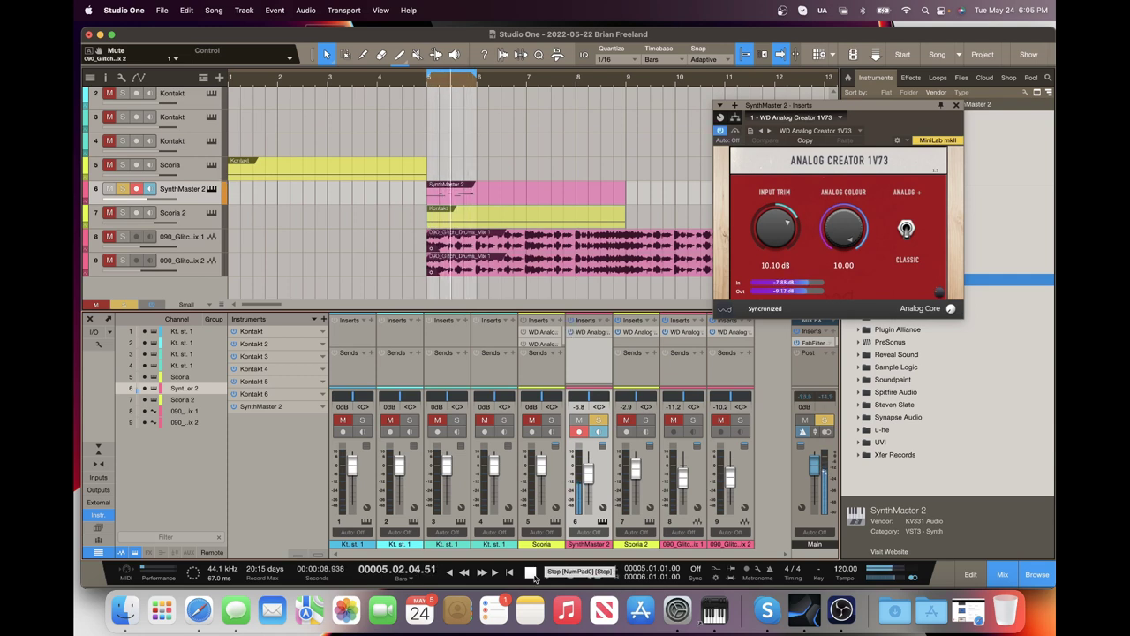
pyautogui.press('space')
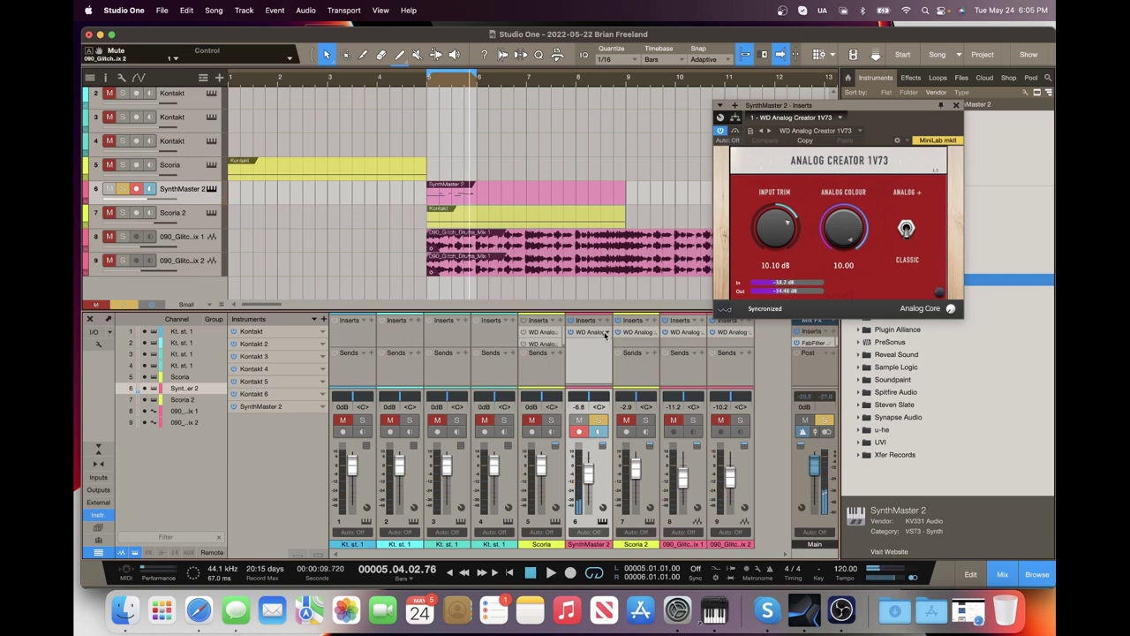
# - Unmute tracks 7–9, extend the loop to bars 5–9, and mute Glitch Drums Mix 1
pyautogui.moveTo(853, 115); pyautogui.dragTo(872, 95)
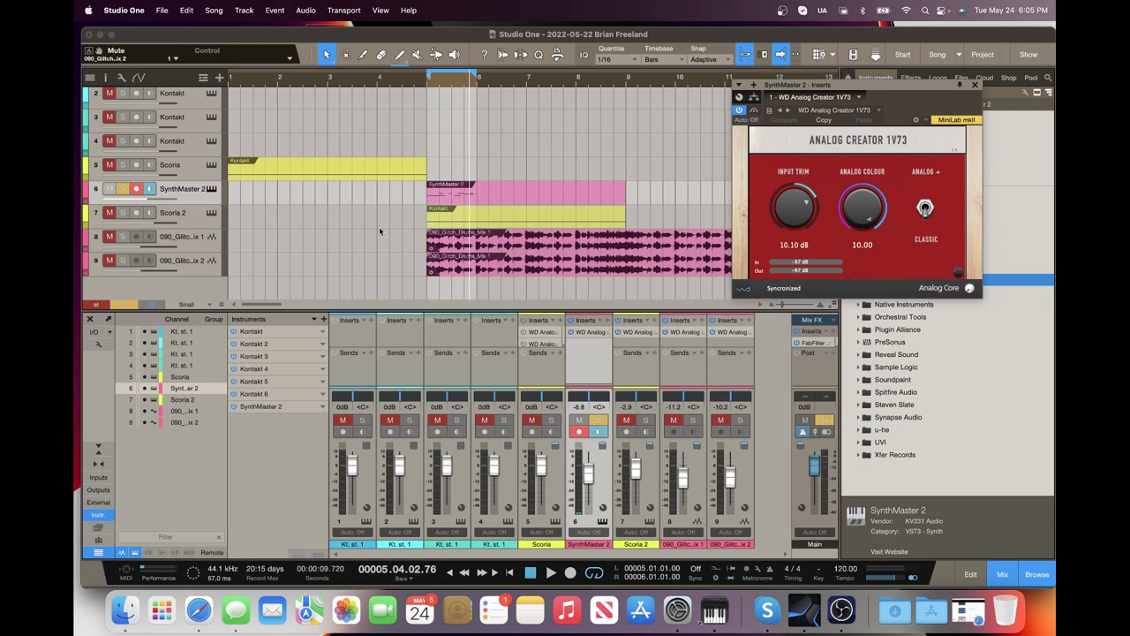
pyautogui.moveTo(107, 213); pyautogui.dragTo(108, 260)
pyautogui.moveTo(476, 75); pyautogui.dragTo(623, 94)
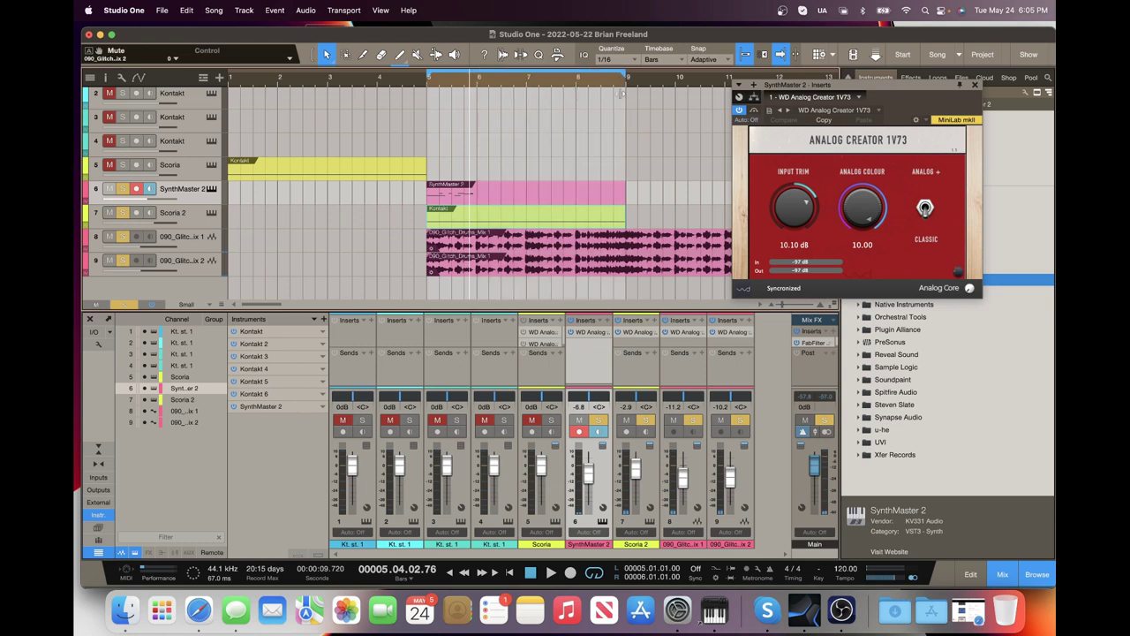
pyautogui.click(427, 85)
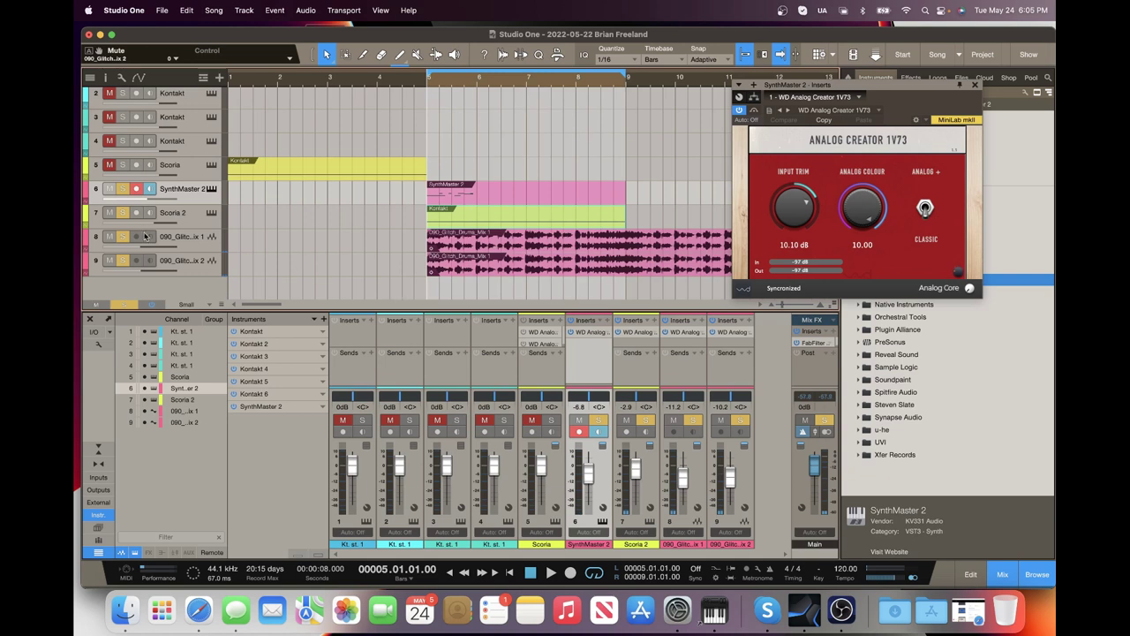
pyautogui.click(110, 239)
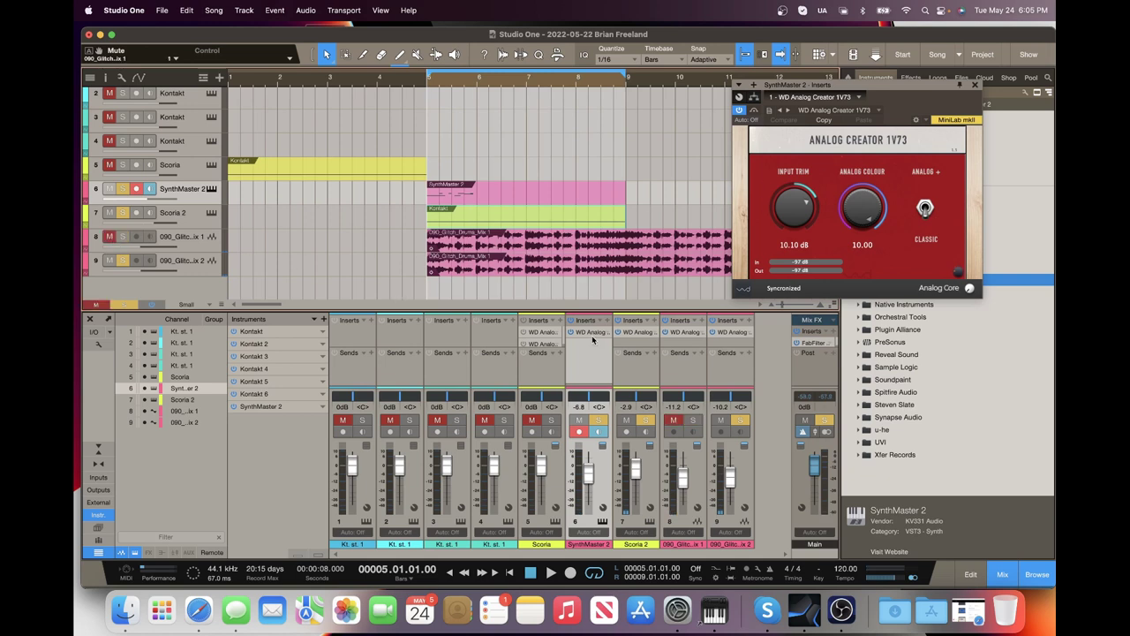